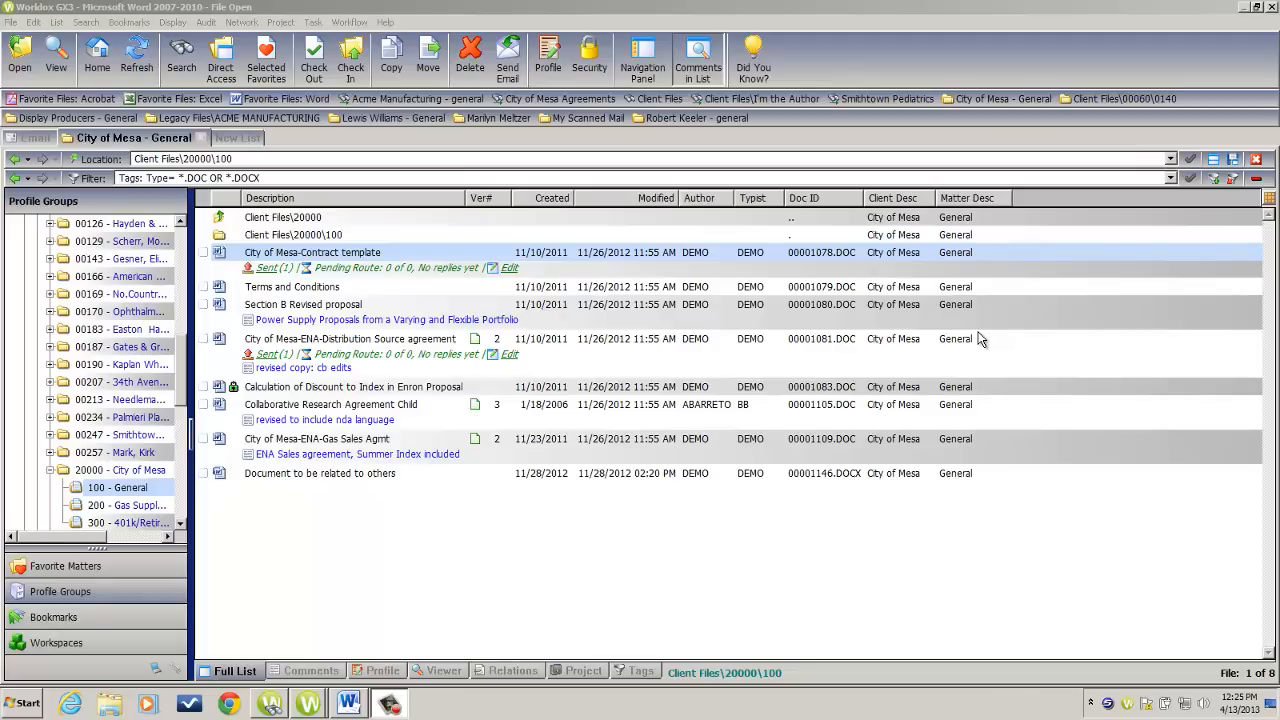
- Add a Categories column to the file list and save the window style for Folder List and Search Results, for Only Me
right_click(1035, 198)
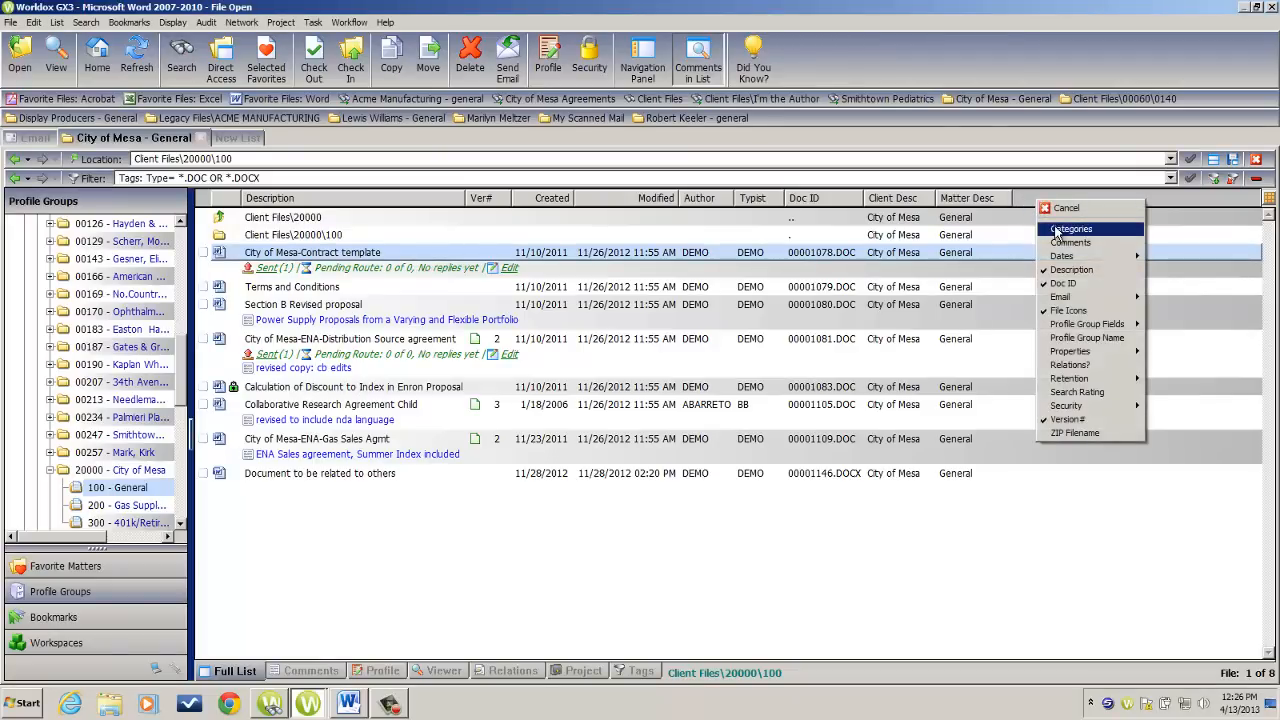
left_click(1056, 230)
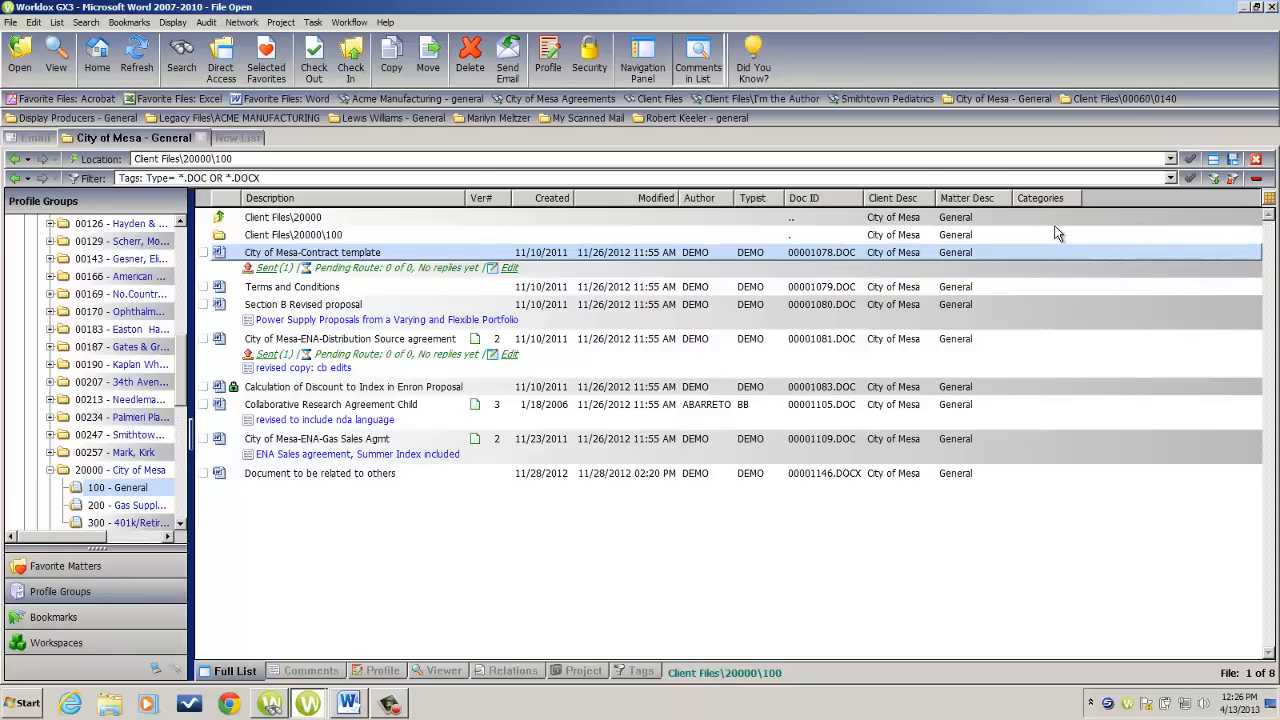
left_click(1234, 160)
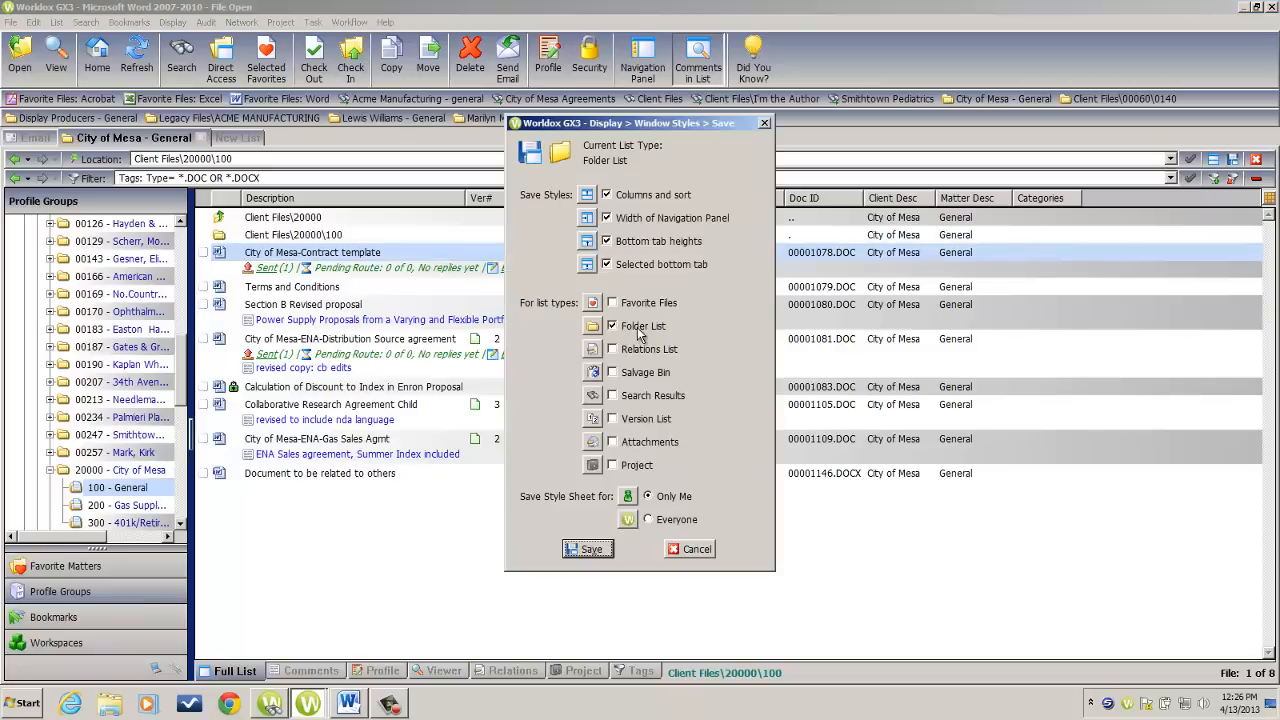
left_click(622, 397)
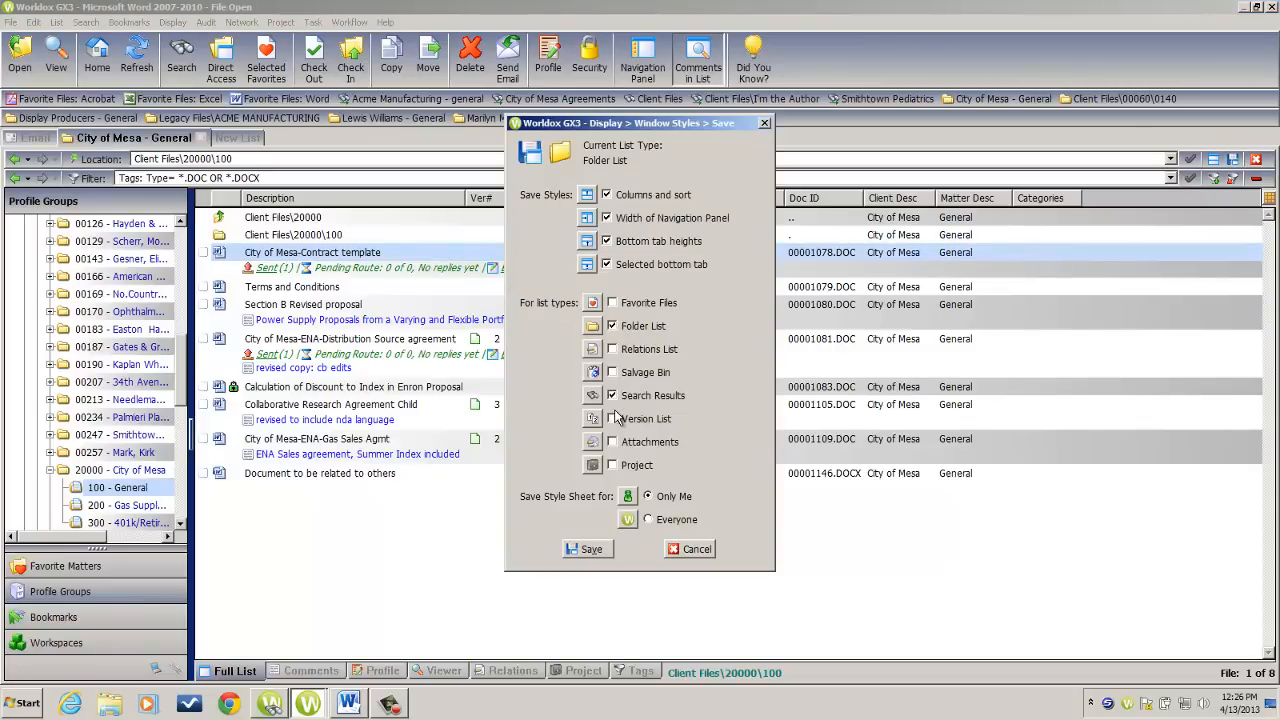
left_click(594, 550)
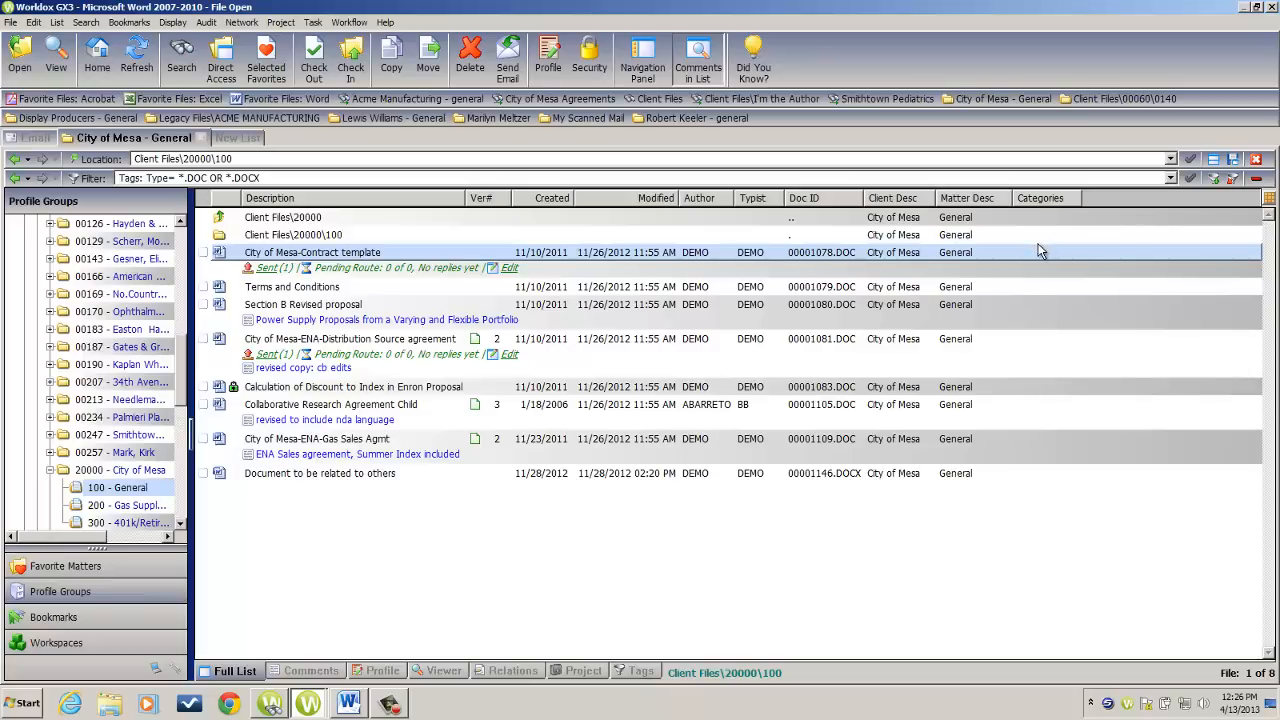
- Assign the public category Draft to the City of Mesa-Contract template document from its Categories cell
right_click(1040, 248)
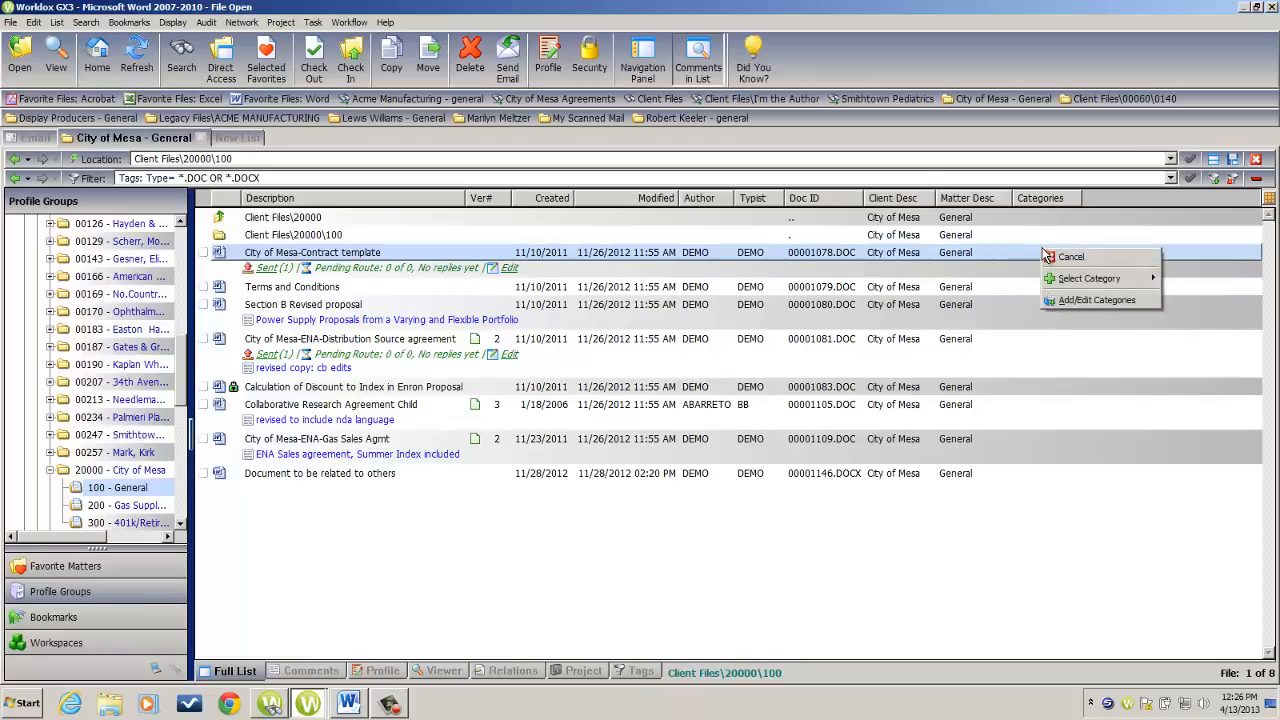
mouse_move(1067, 280)
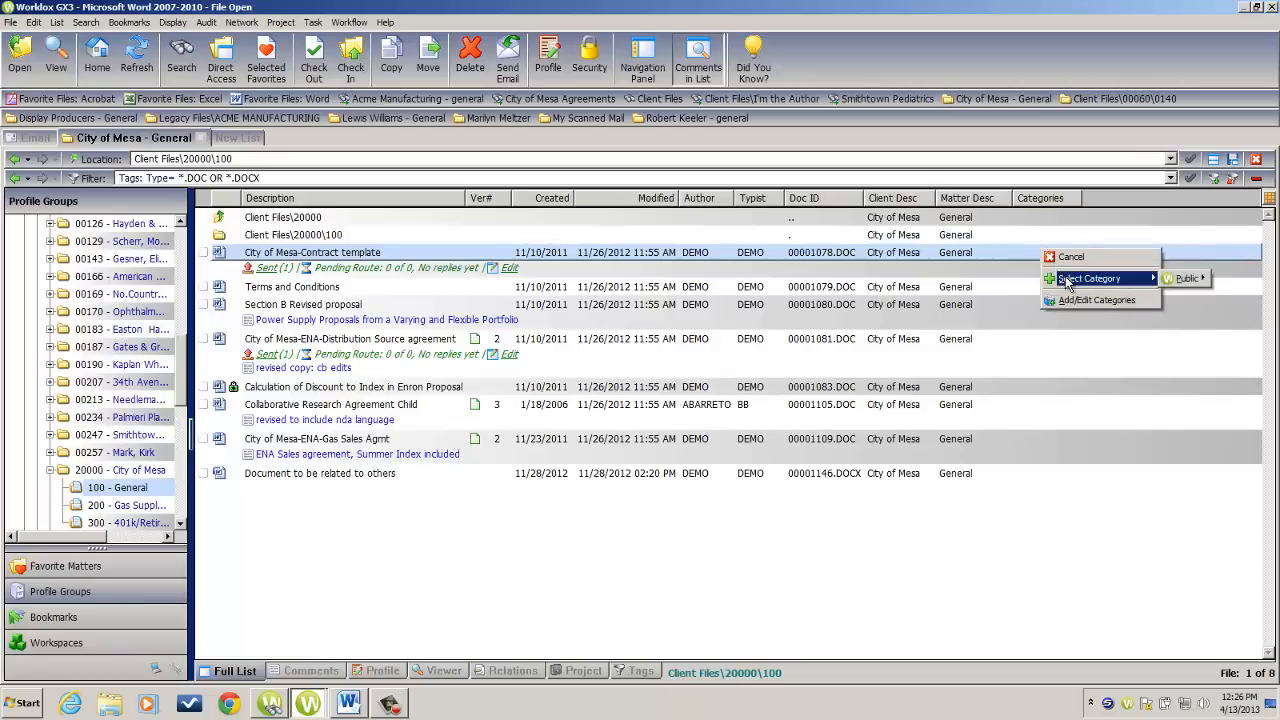
mouse_move(1183, 277)
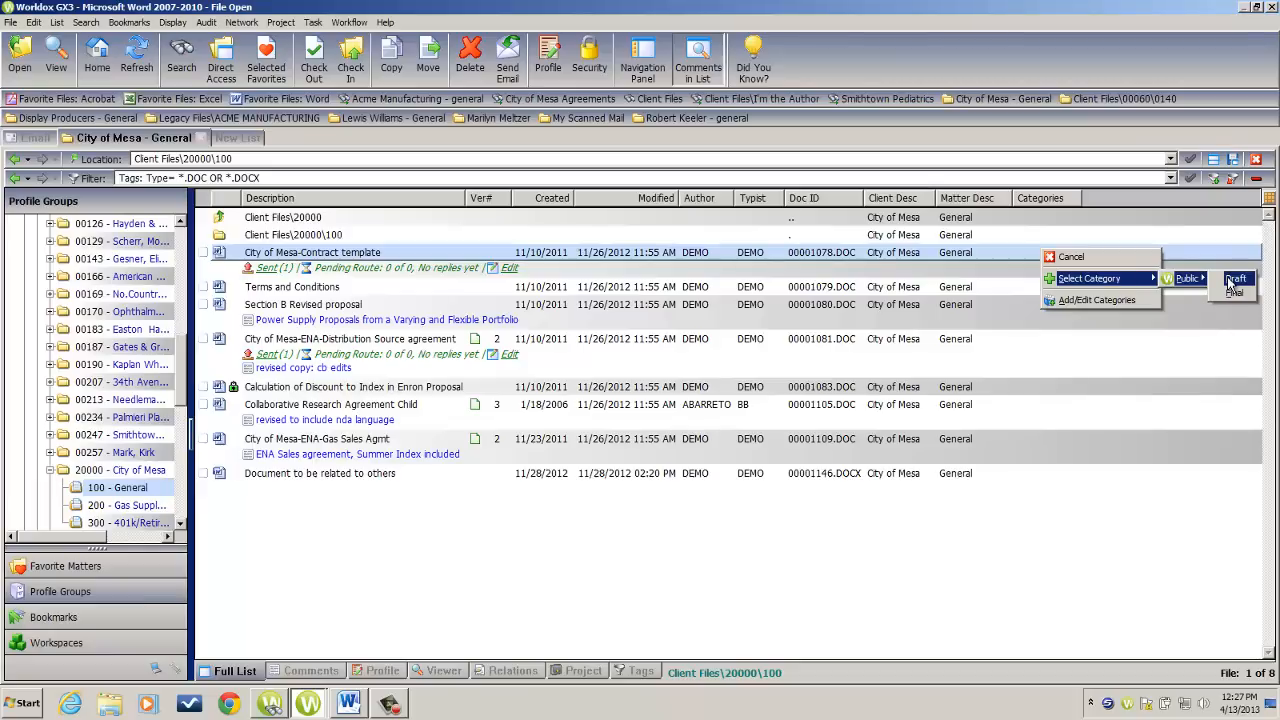
left_click(1232, 280)
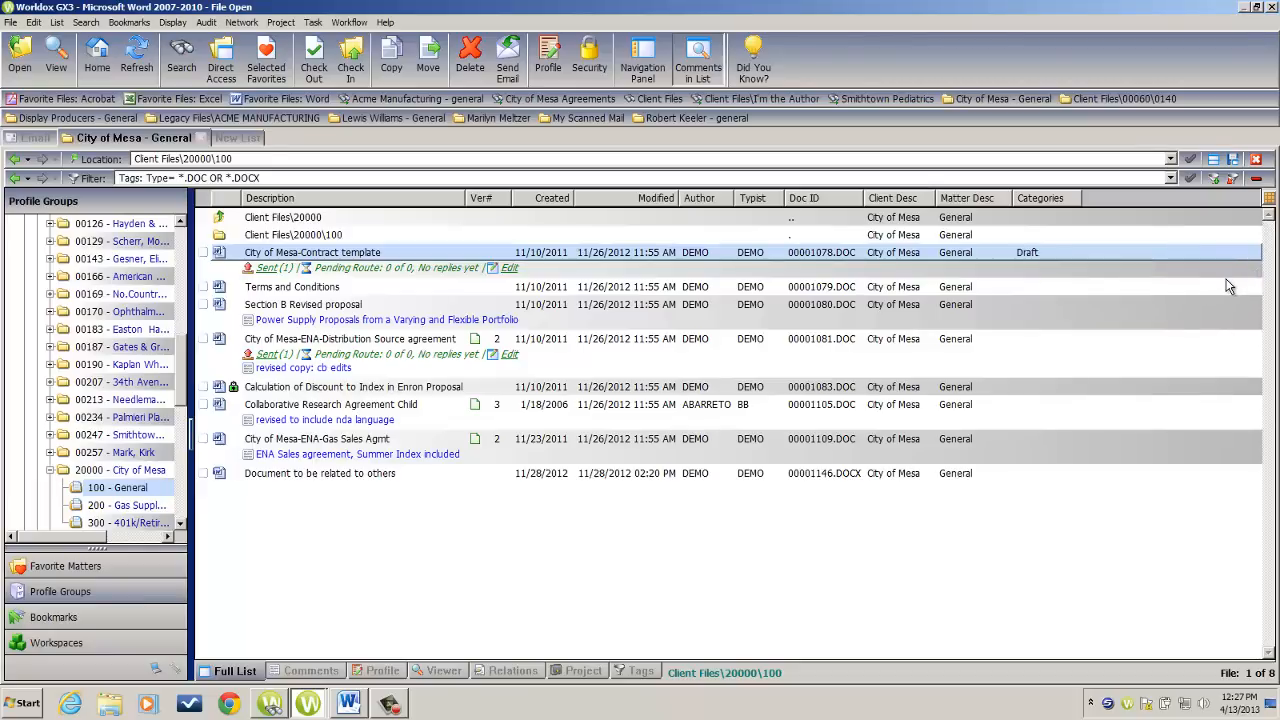
- Append an Assign to Categories button from the Edit commands to the main toolbar
right_click(805, 75)
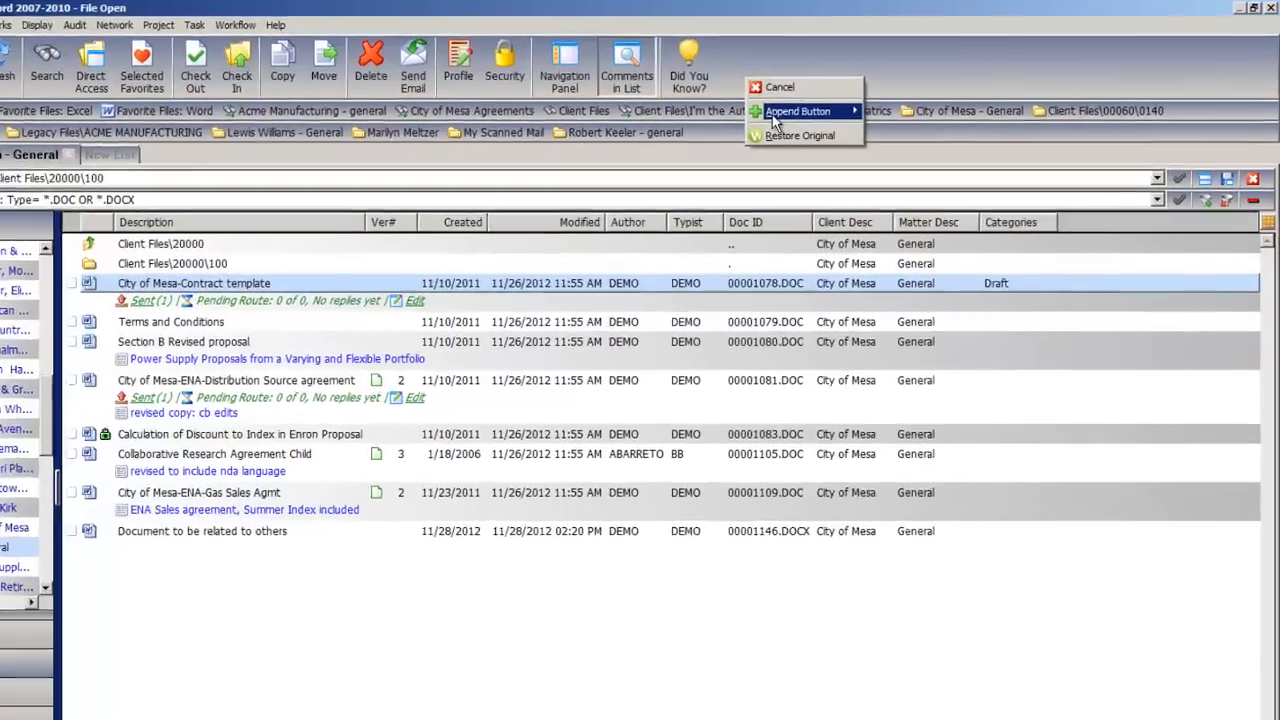
mouse_move(827, 101)
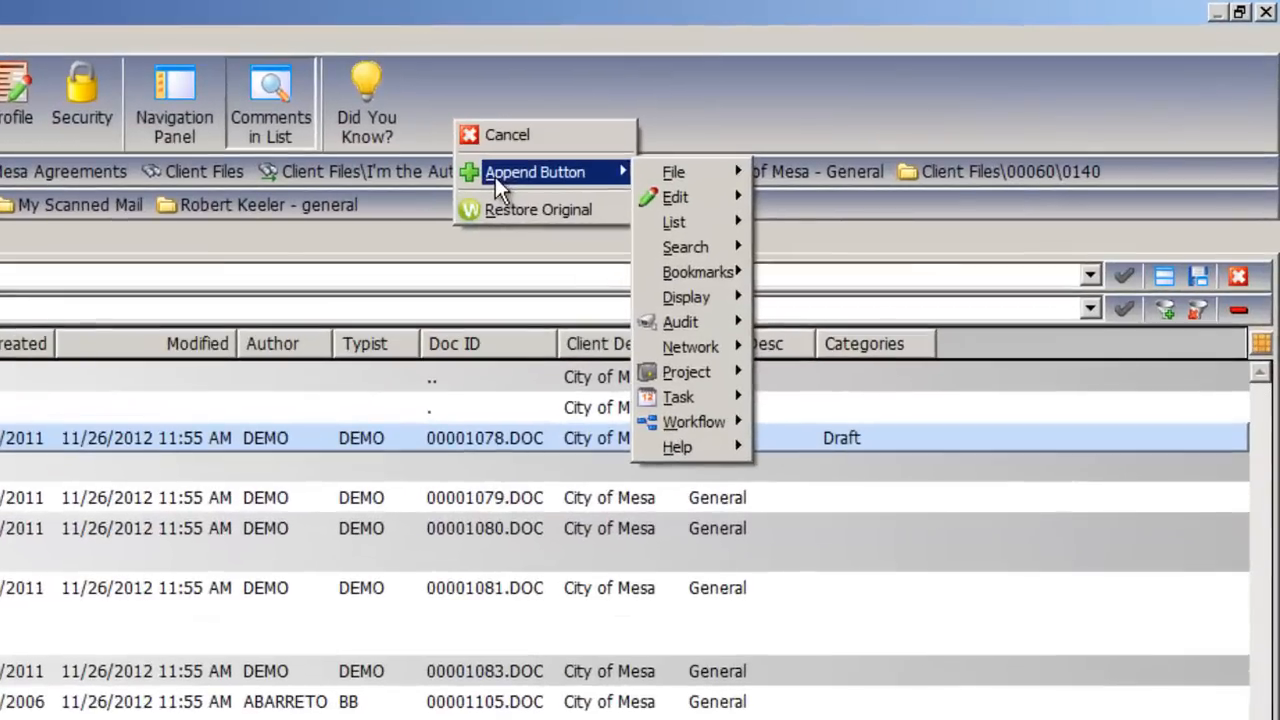
mouse_move(686, 196)
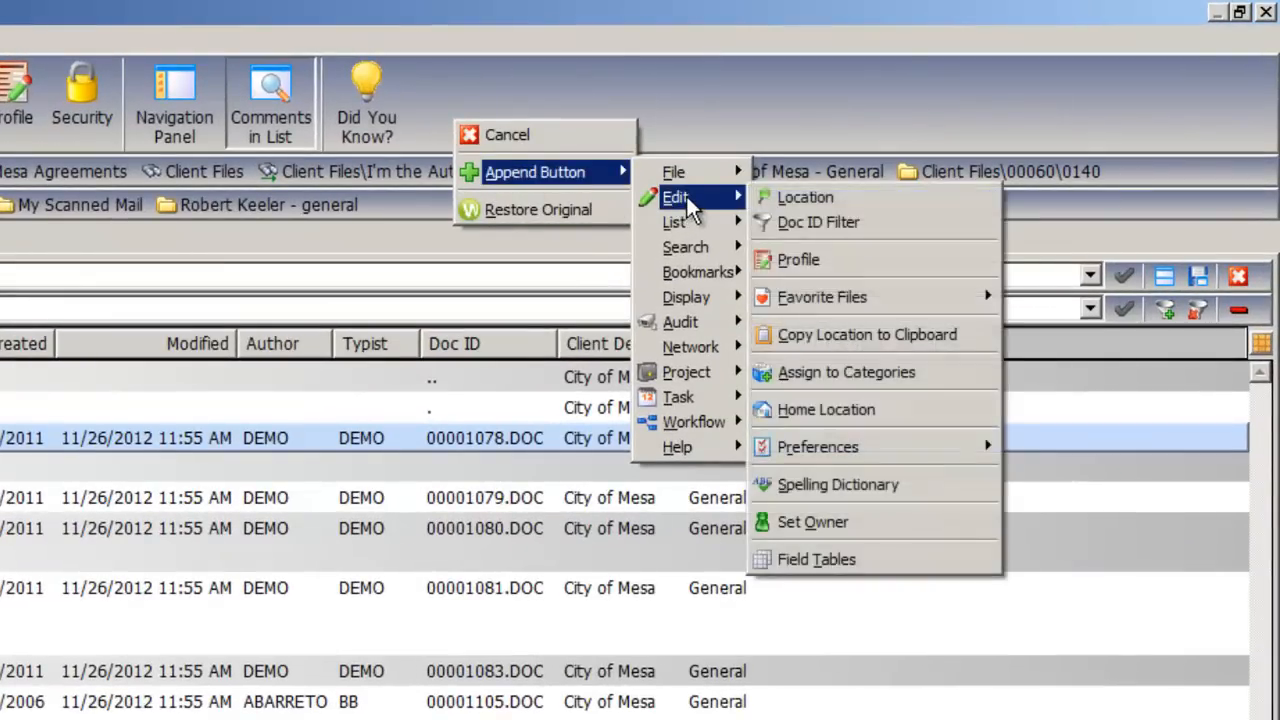
left_click(905, 378)
left_click(616, 312)
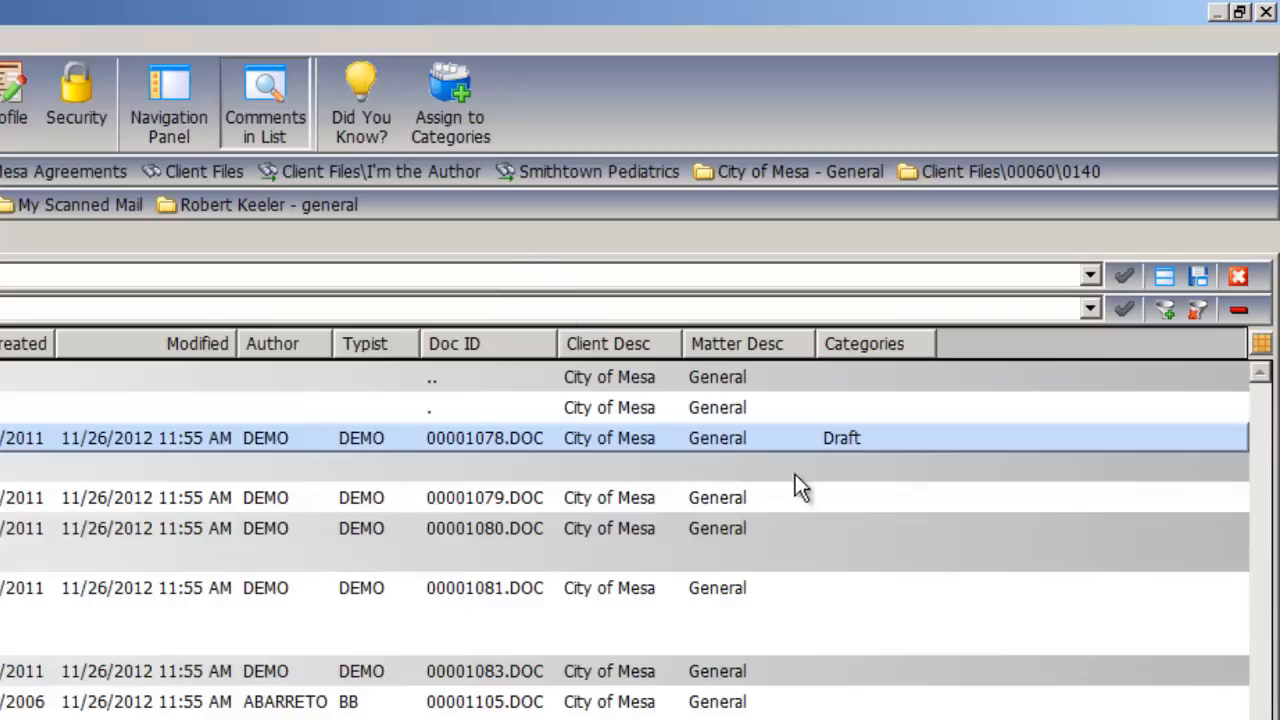
- Assign the Terms and Conditions document to the Draft category through the Assign to Categories dialog
left_click(867, 497)
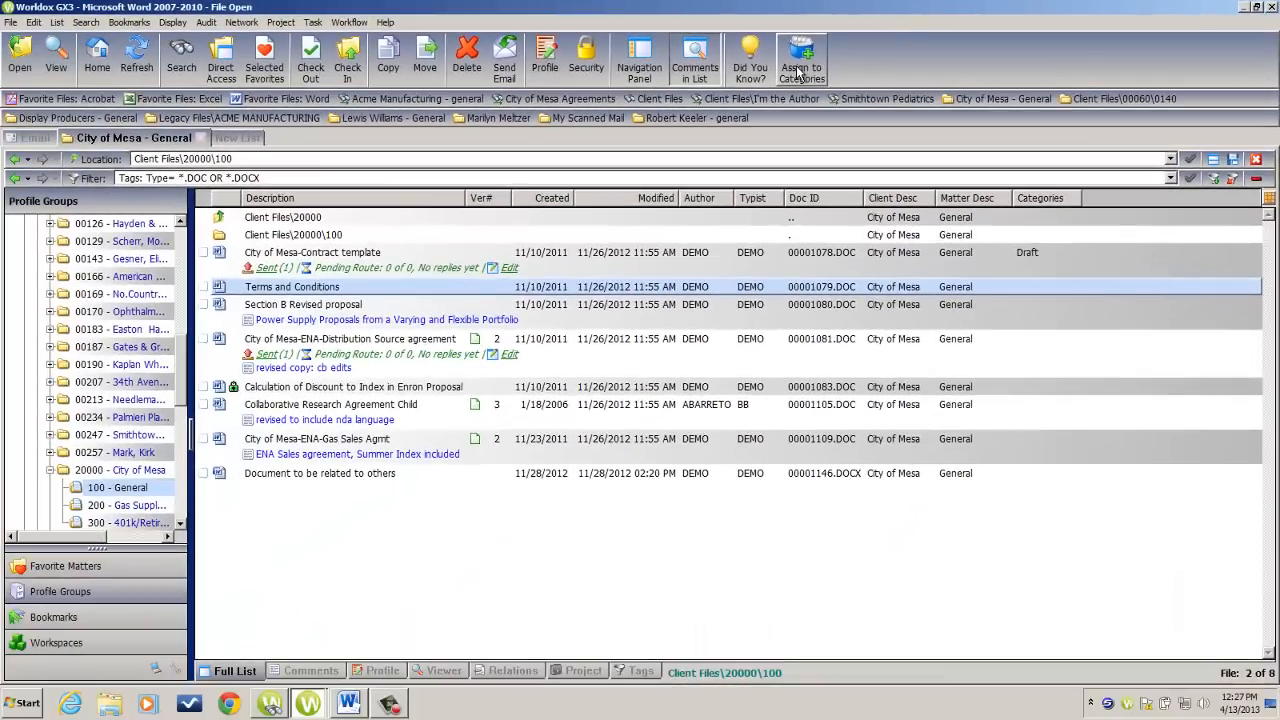
left_click(550, 100)
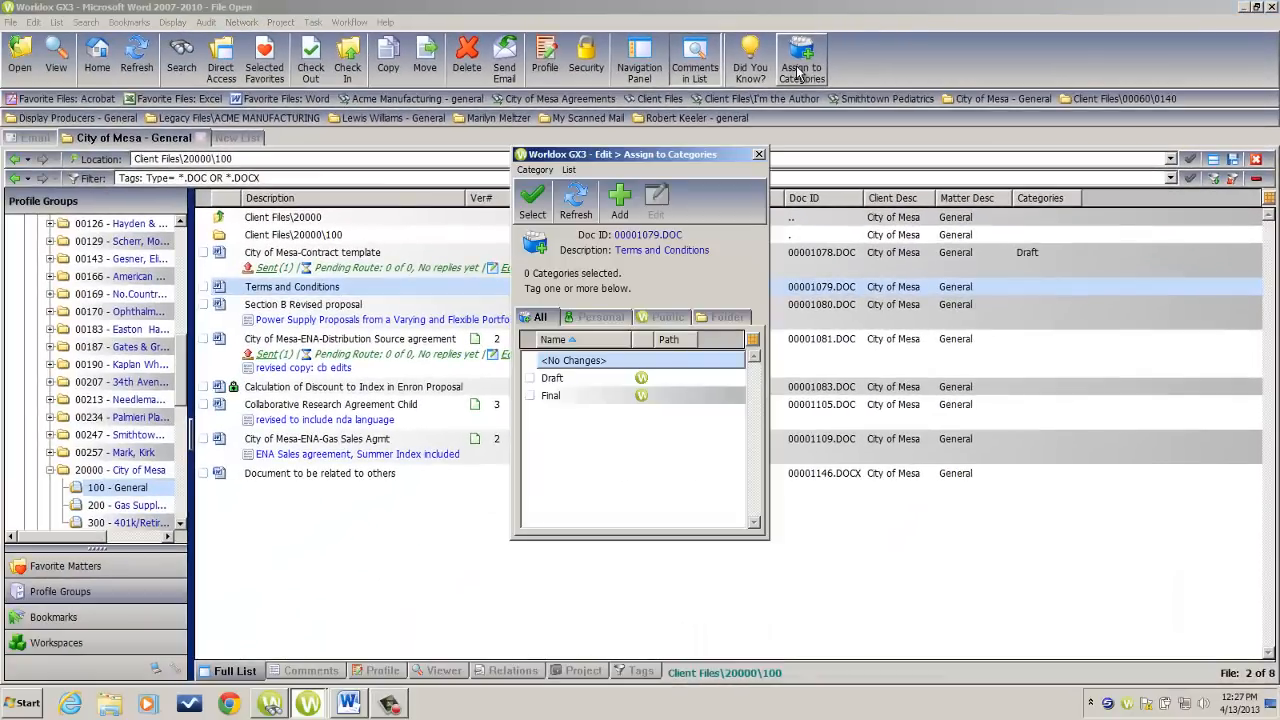
left_click(531, 378)
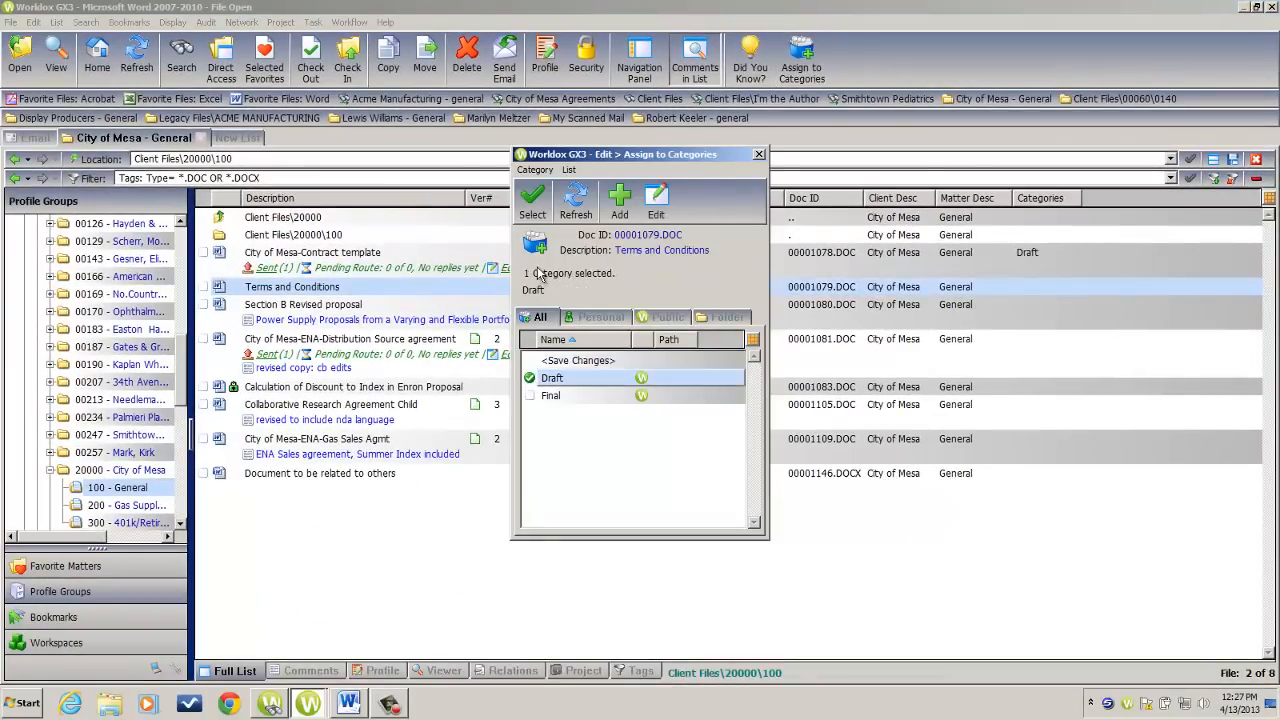
left_click(531, 206)
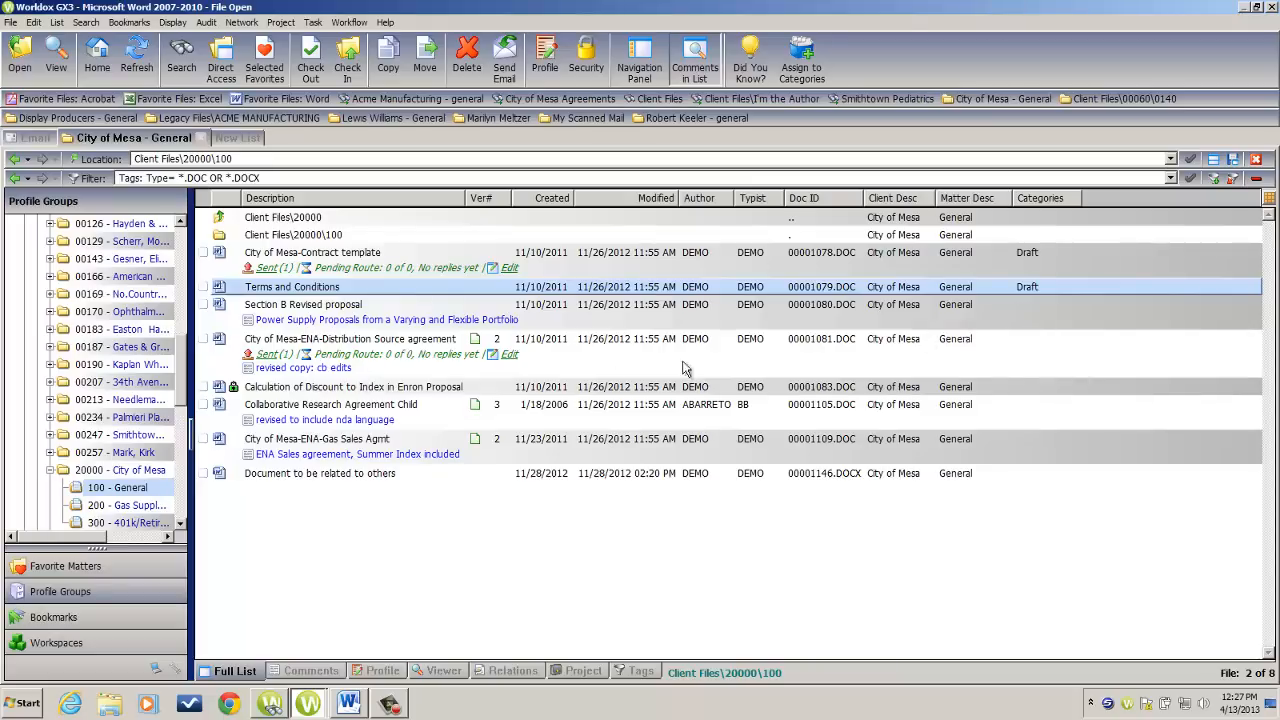
- Tag the Section B proposal, the ENA-Distribution Source agreement and the Enron discount calculation, and assign them all the public category Draft
left_click(206, 314)
left_click(203, 304)
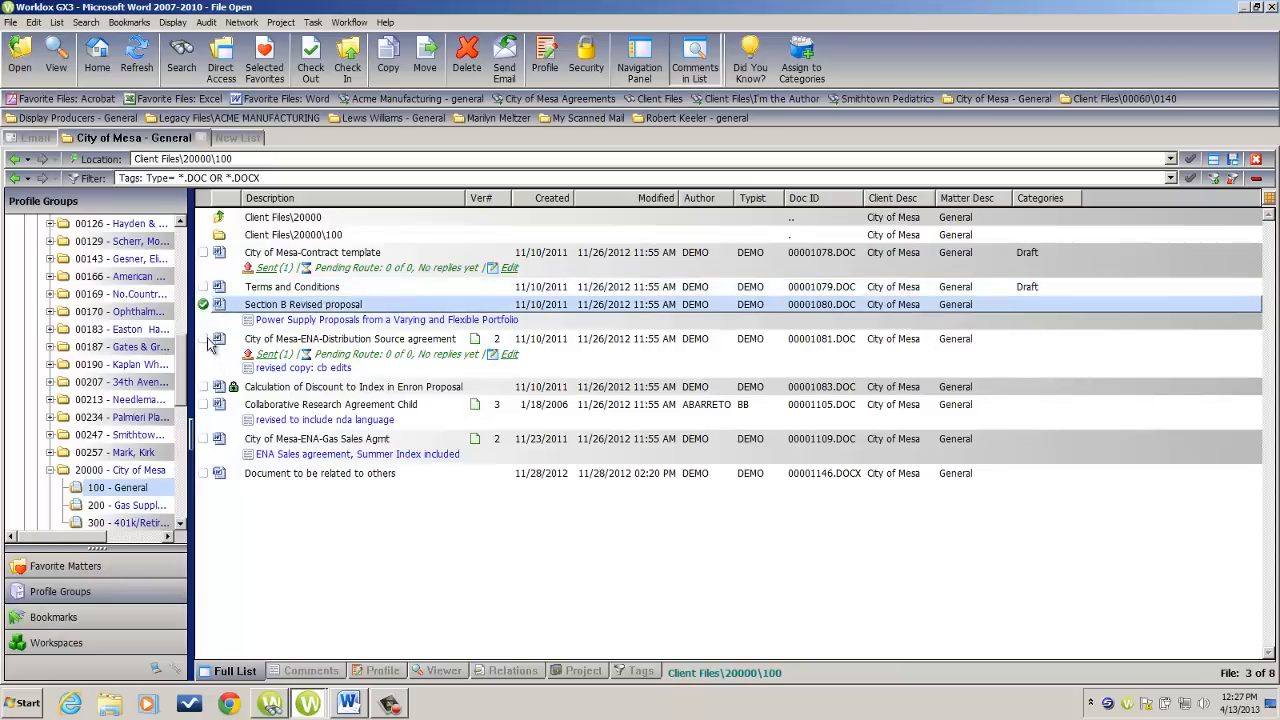
left_click(203, 338)
left_click(203, 386)
left_click(1040, 310)
right_click(1040, 311)
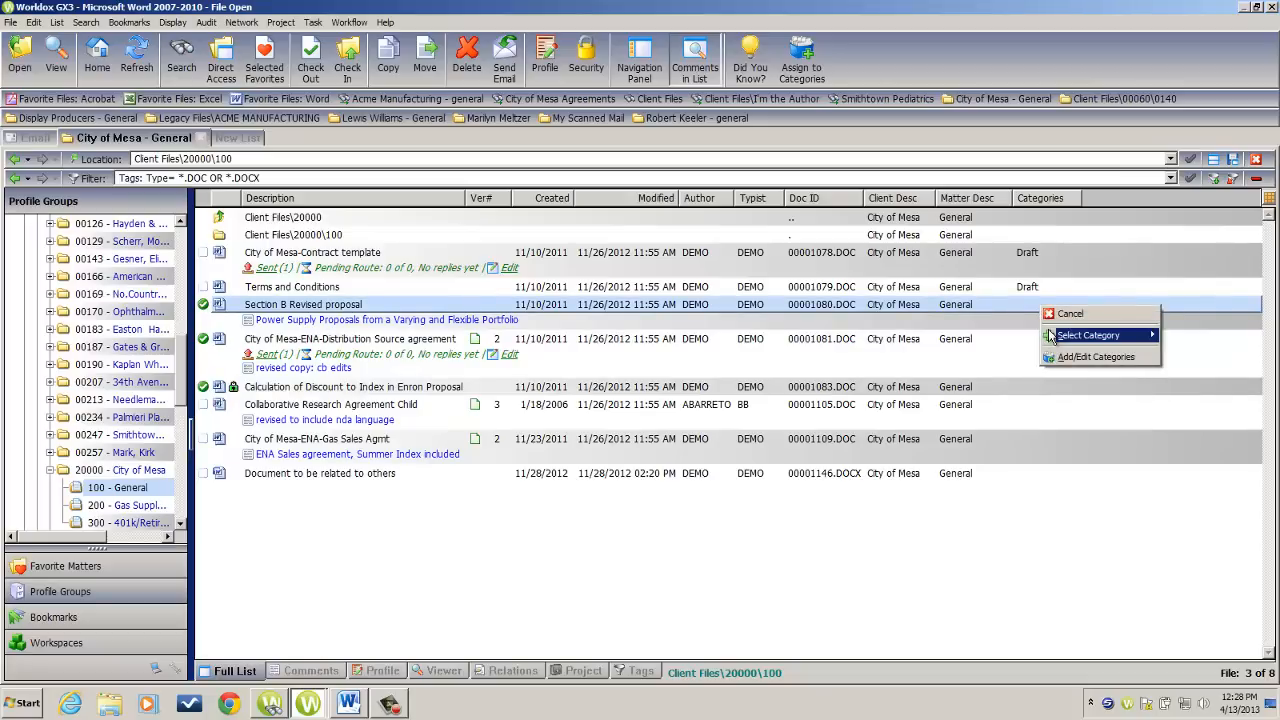
mouse_move(1053, 338)
mouse_move(1188, 336)
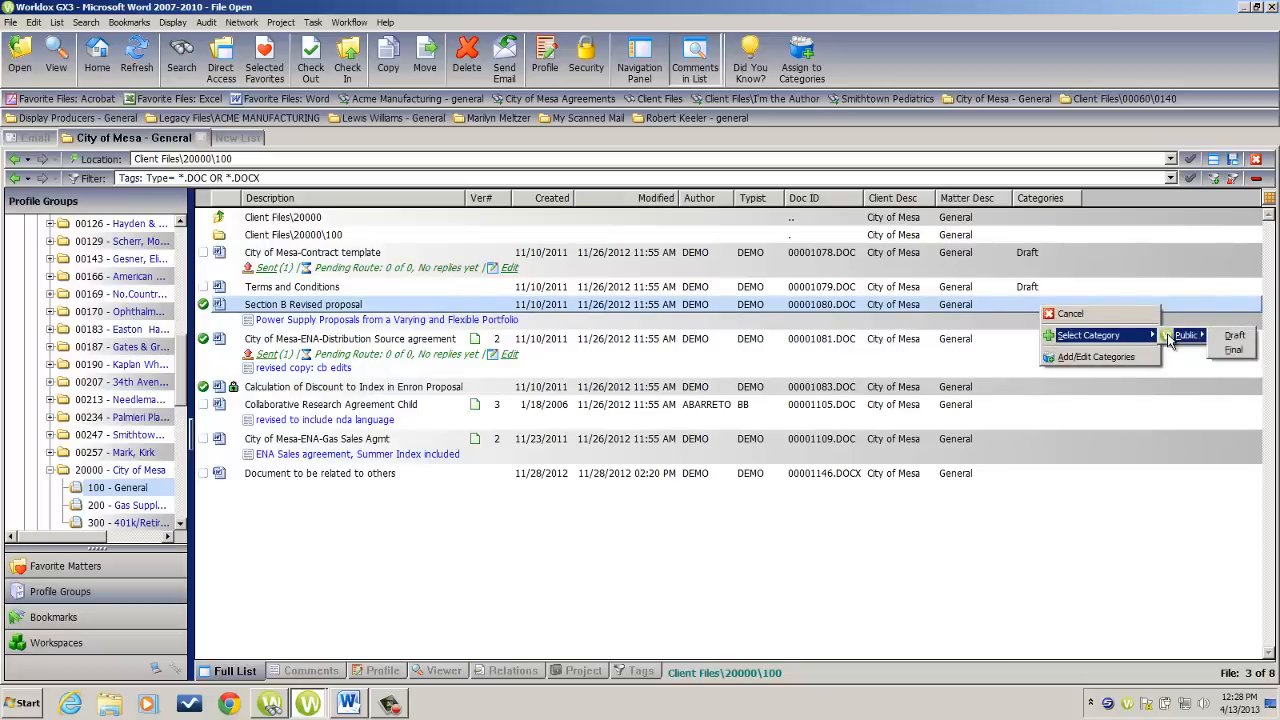
left_click(1233, 336)
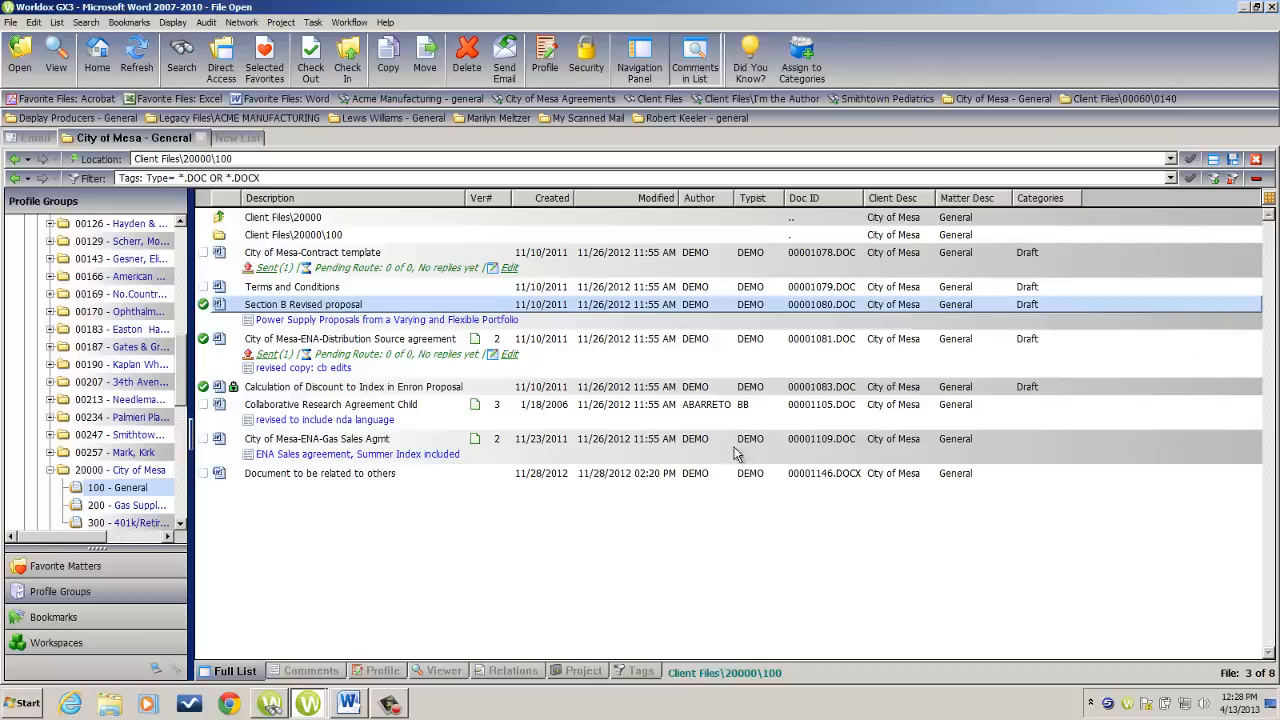
- Tag only the Collaborative Research Agreement, the ENA-Gas Sales Agmt and Document to be related to others, and assign them the public category Final
left_click(205, 406)
left_click(205, 440)
left_click(208, 473)
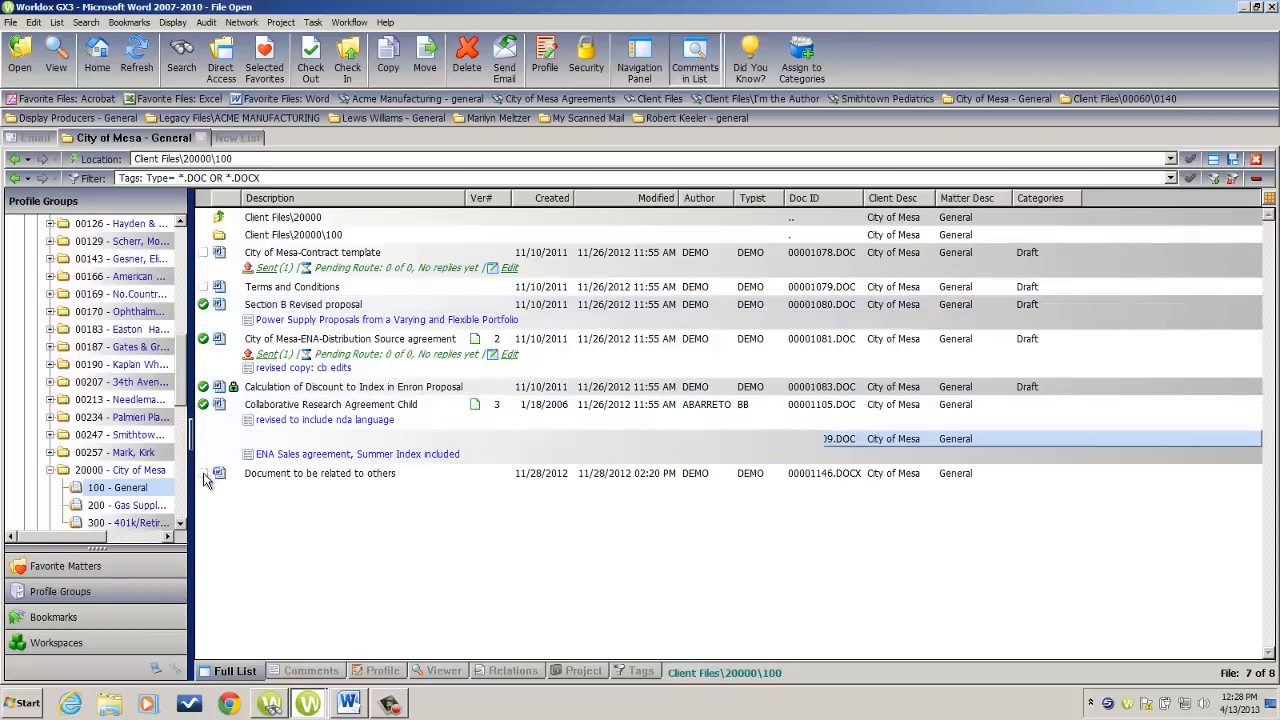
left_click(208, 386)
left_click(205, 340)
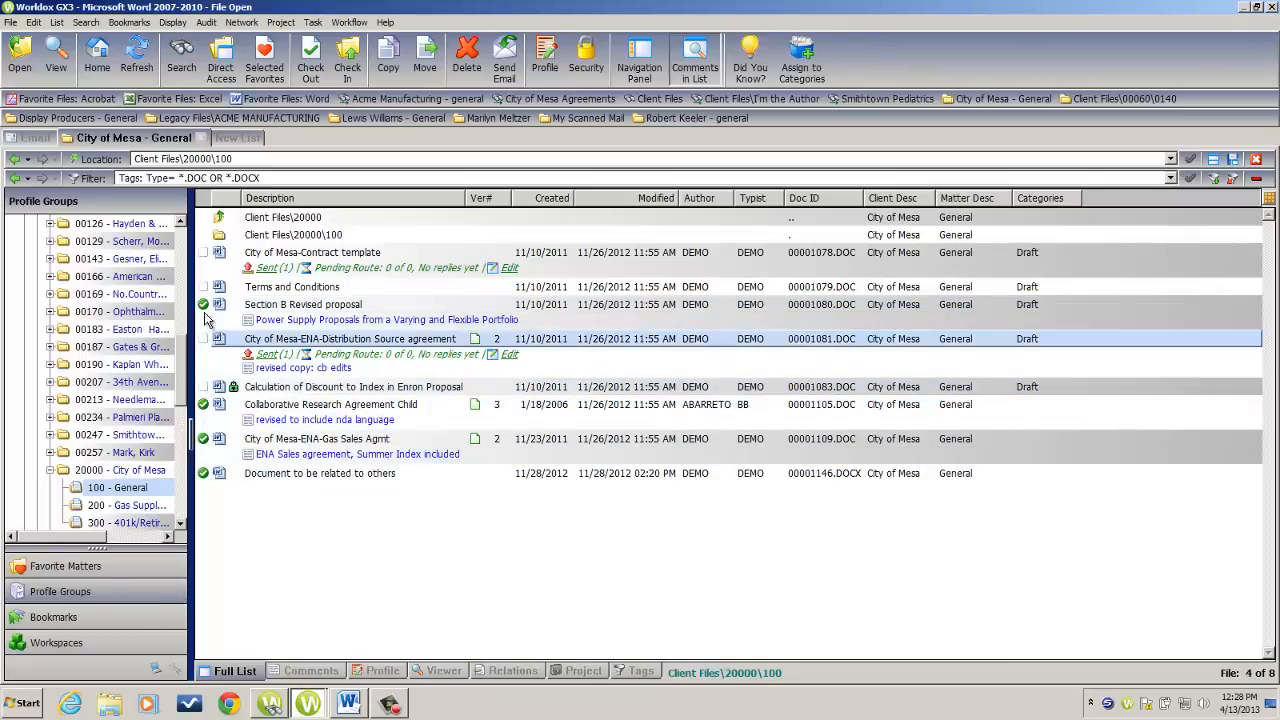
left_click(205, 305)
right_click(1030, 414)
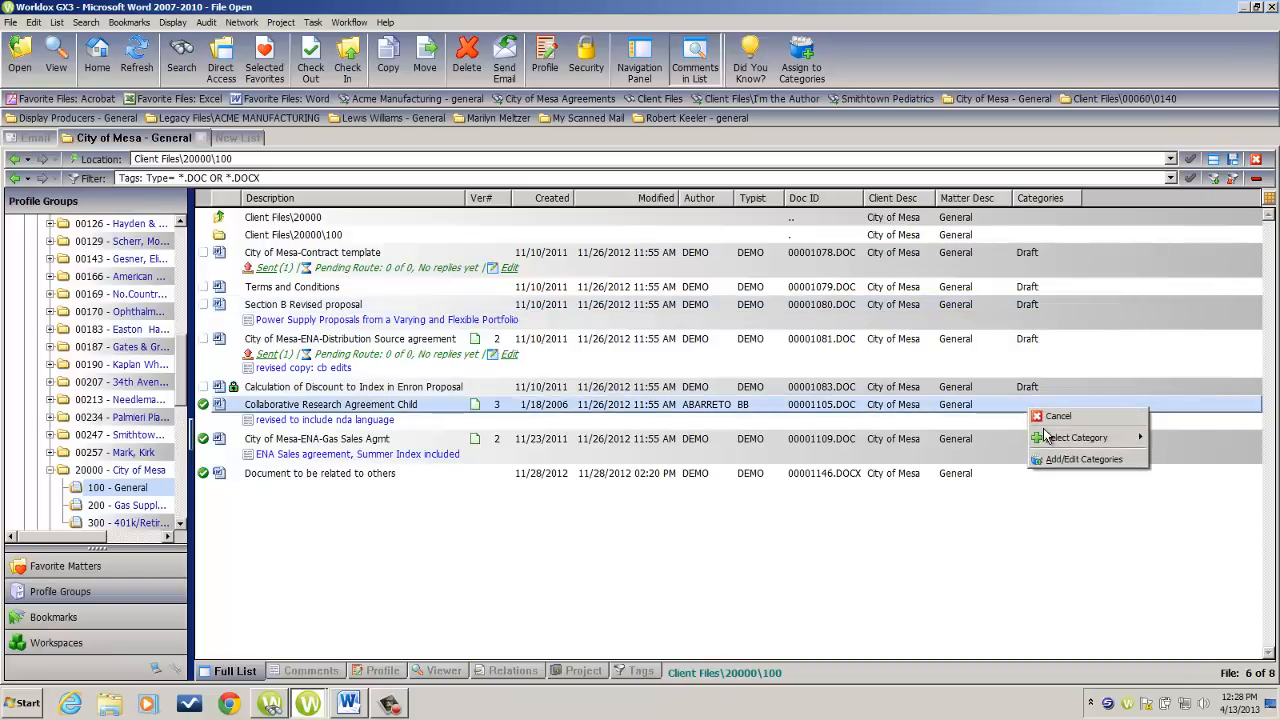
mouse_move(1100, 438)
mouse_move(1172, 440)
left_click(1222, 452)
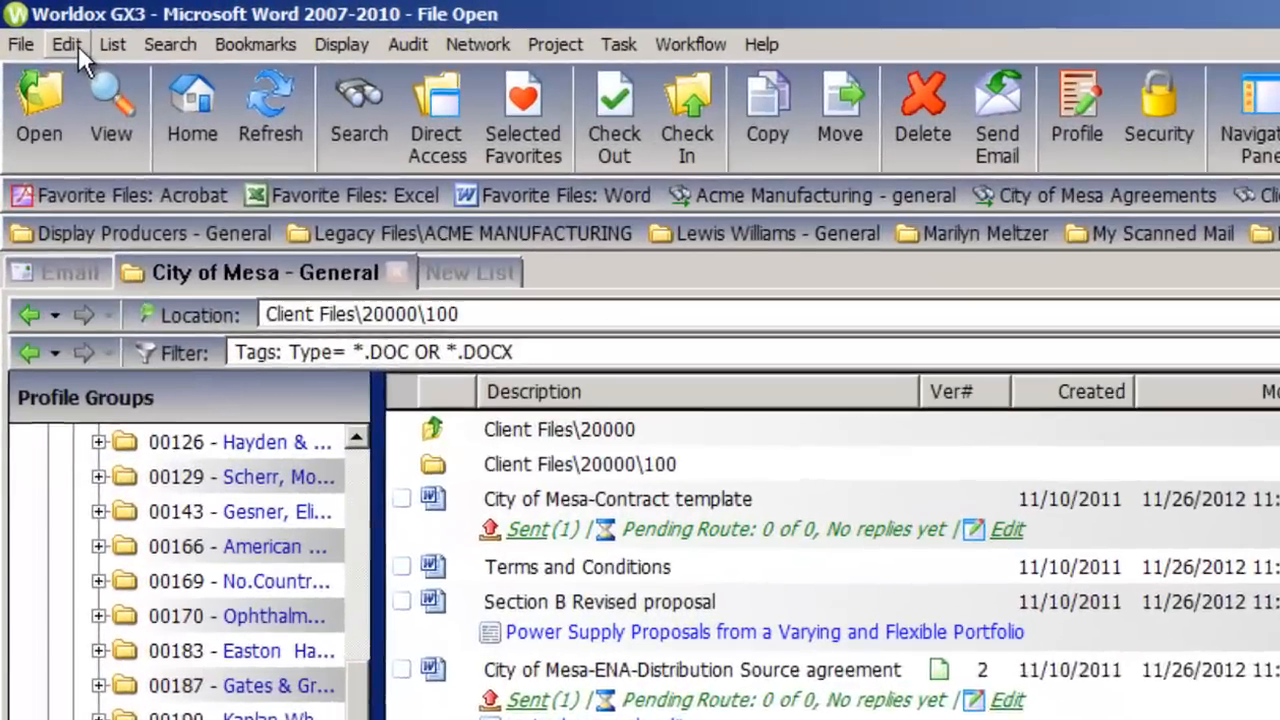
- Set the Assign on Save preference under the Worldox Category Options to Yes
left_click(36, 22)
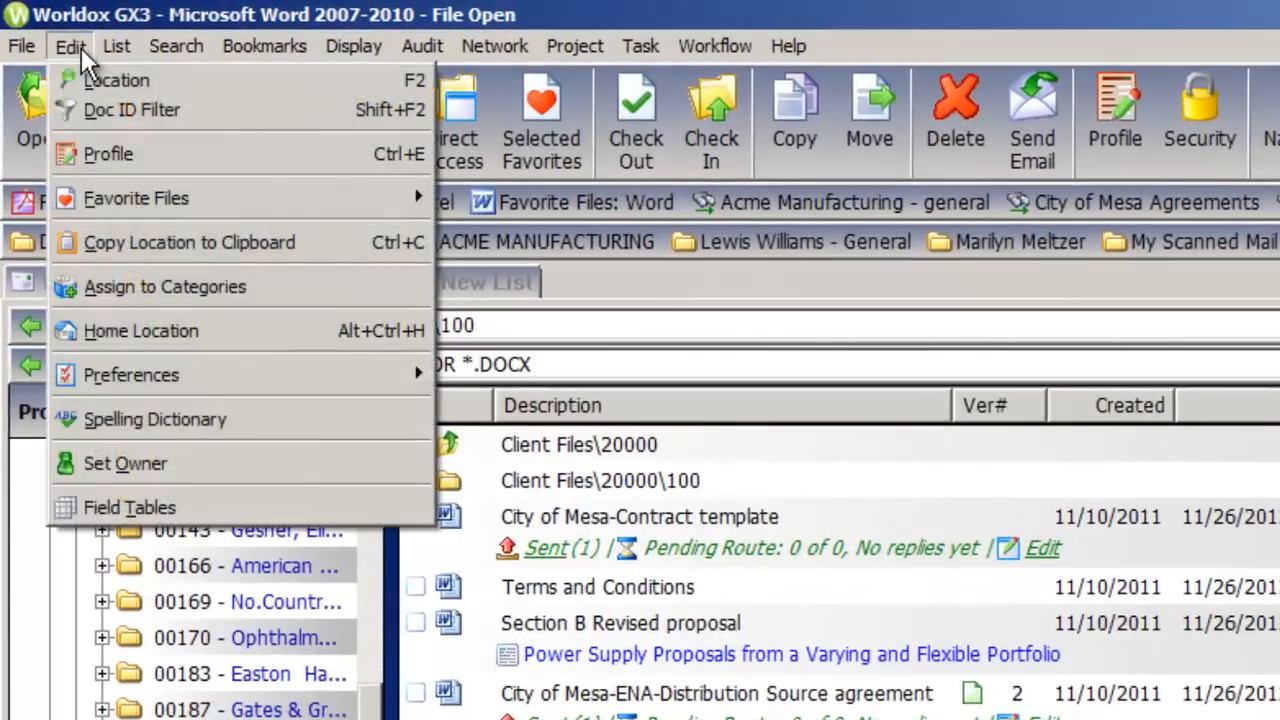
mouse_move(73, 370)
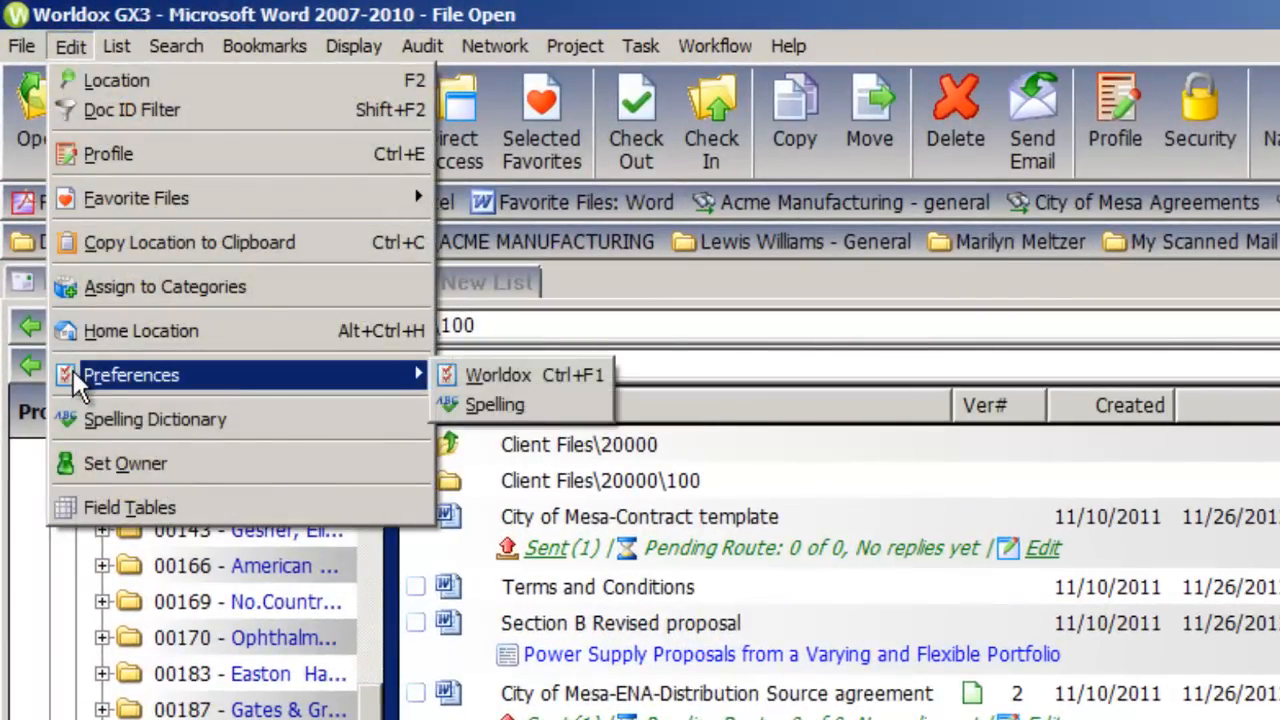
left_click(524, 377)
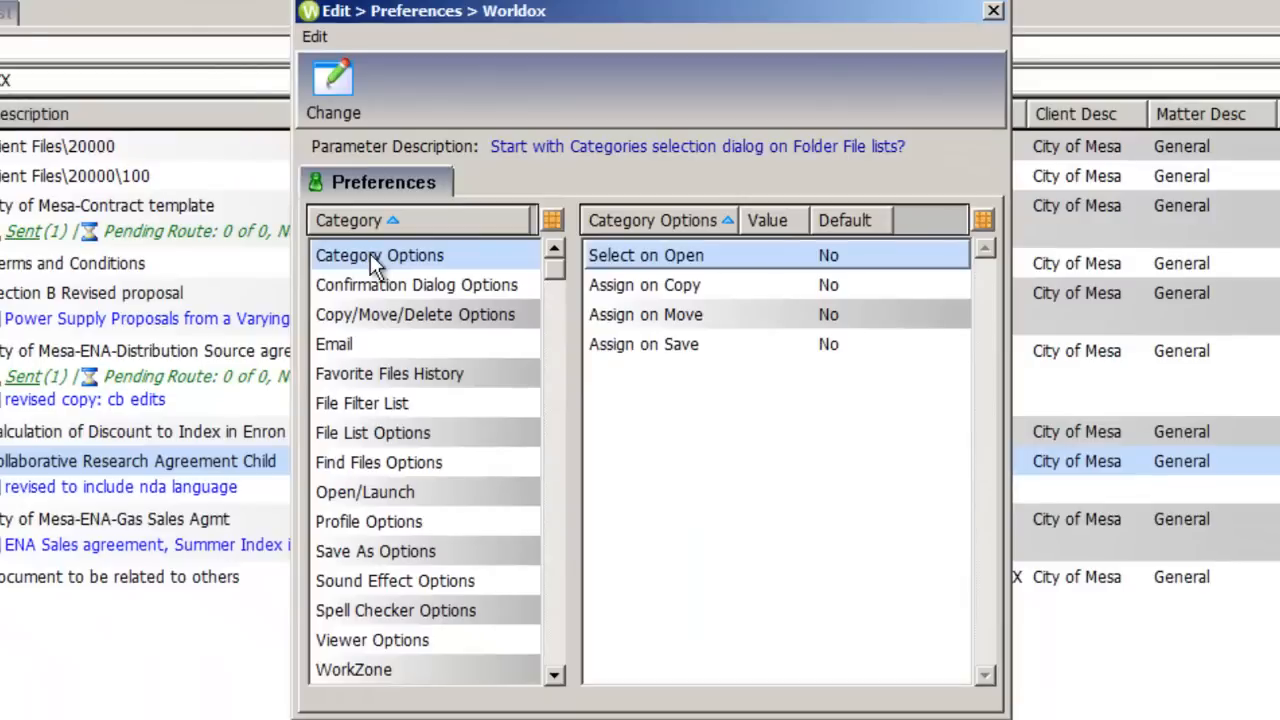
left_click(427, 285)
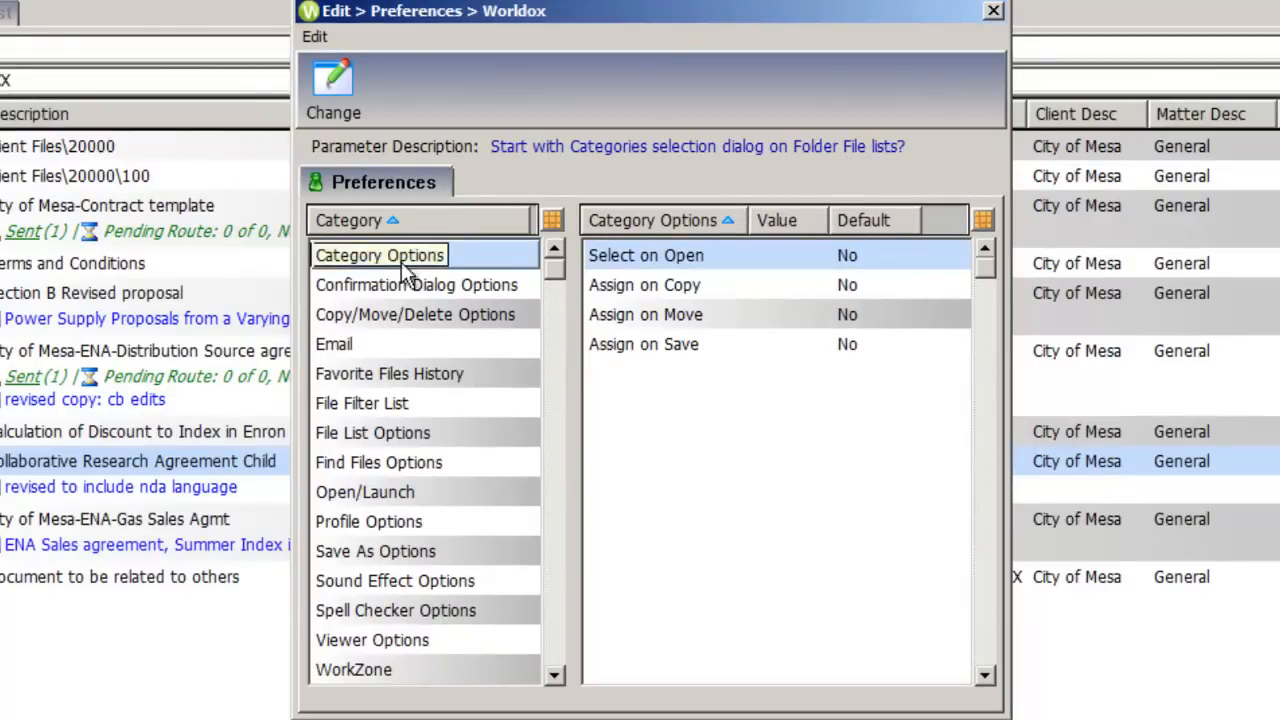
double_click(652, 345)
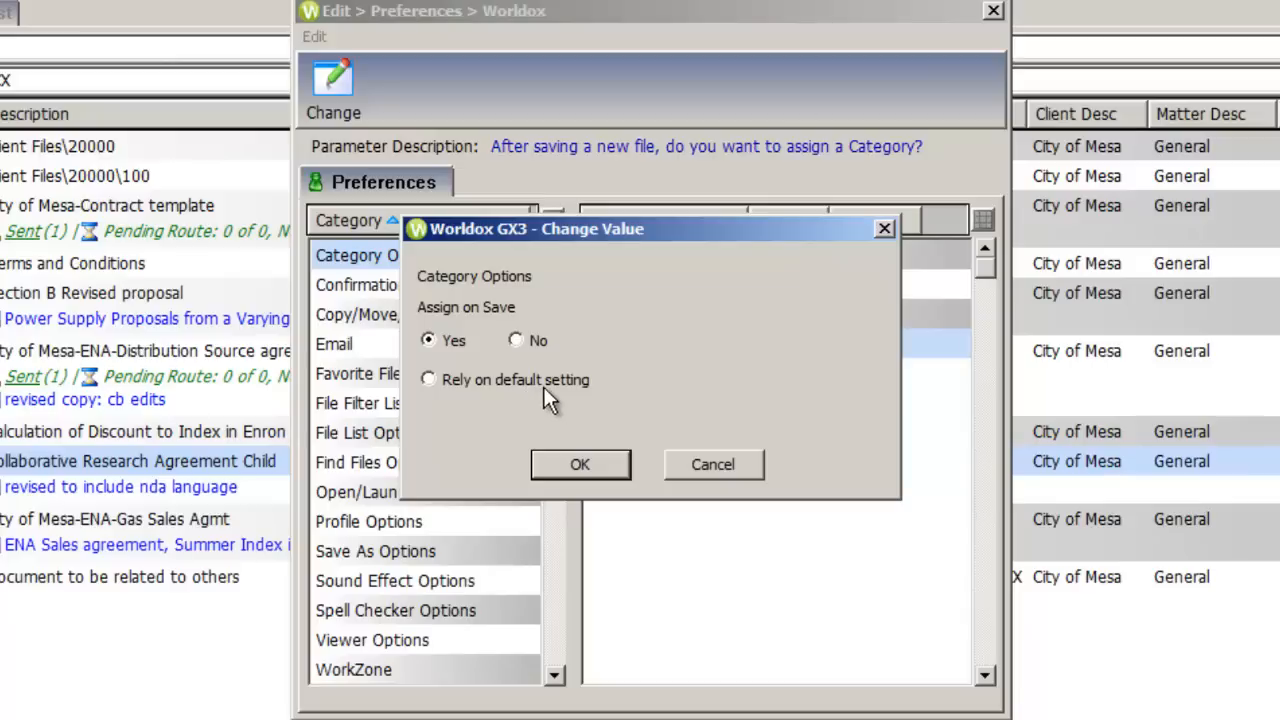
left_click_drag(614, 220, 647, 370)
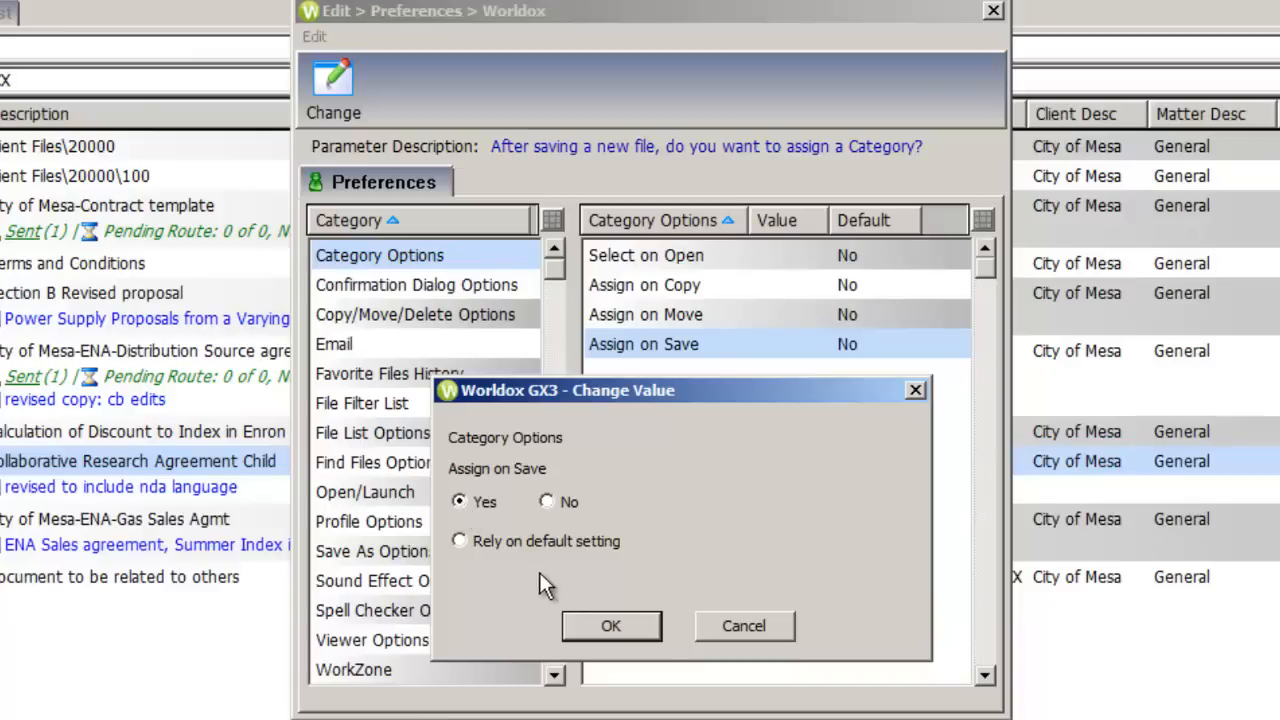
left_click(597, 625)
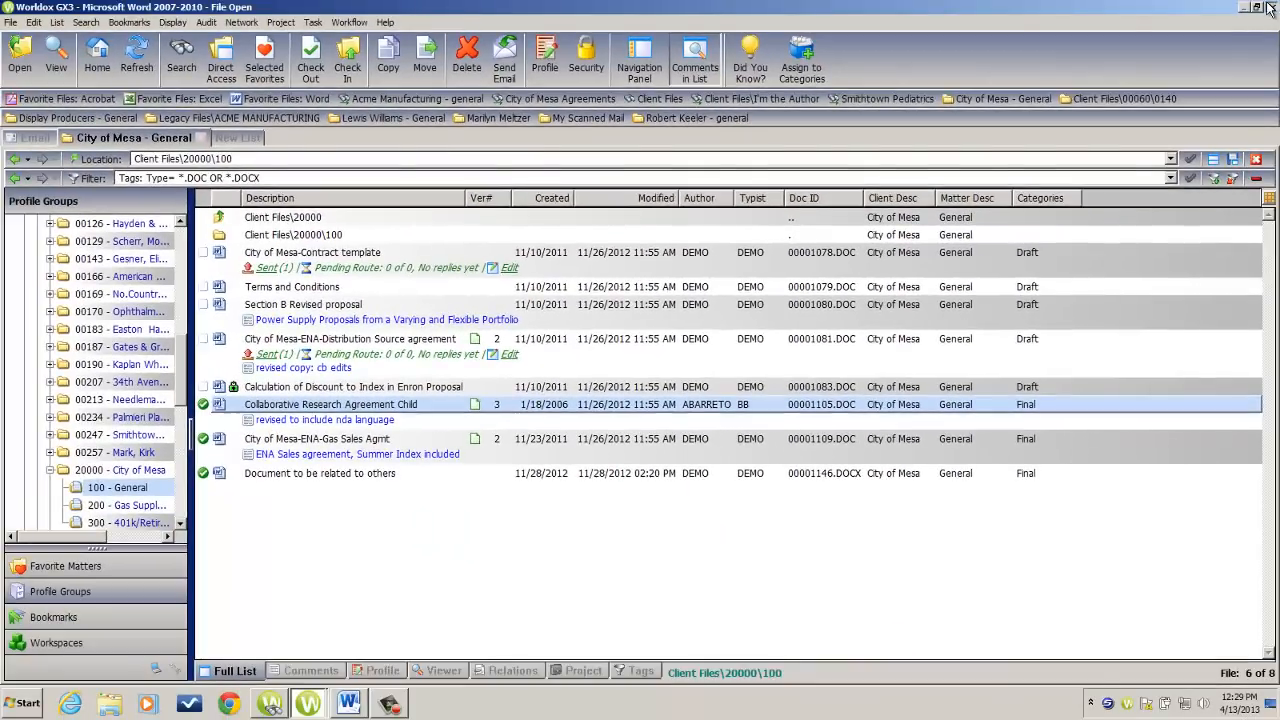
- Return to the blank Word document and save it as Category Test Document, with client 20000, matter 100 and DocType AGR in its profile
left_click(1272, 7)
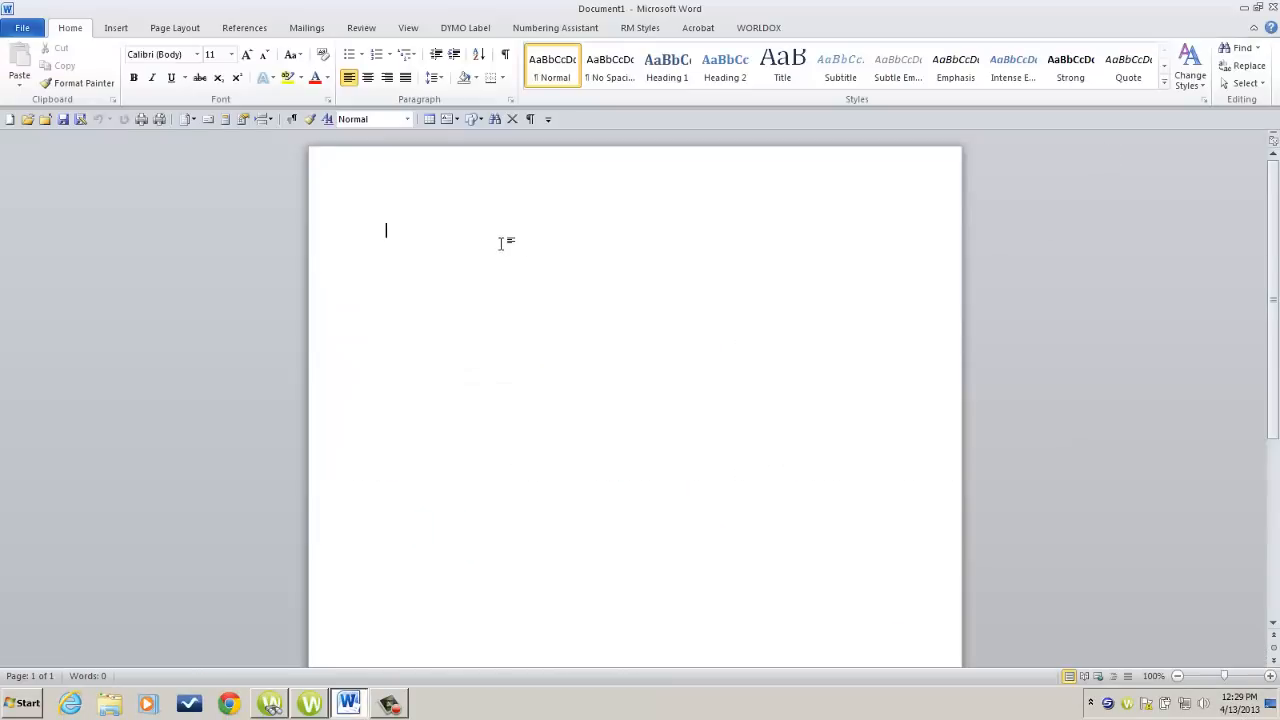
left_click(62, 119)
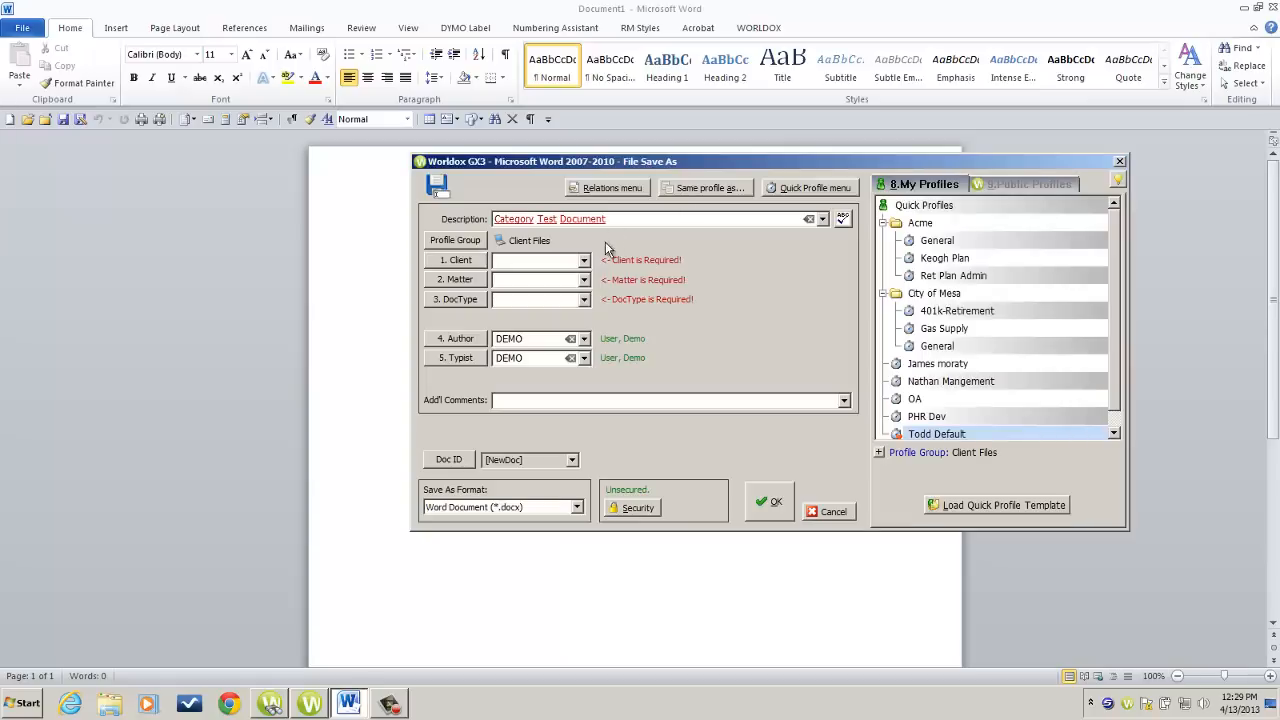
left_click(584, 260)
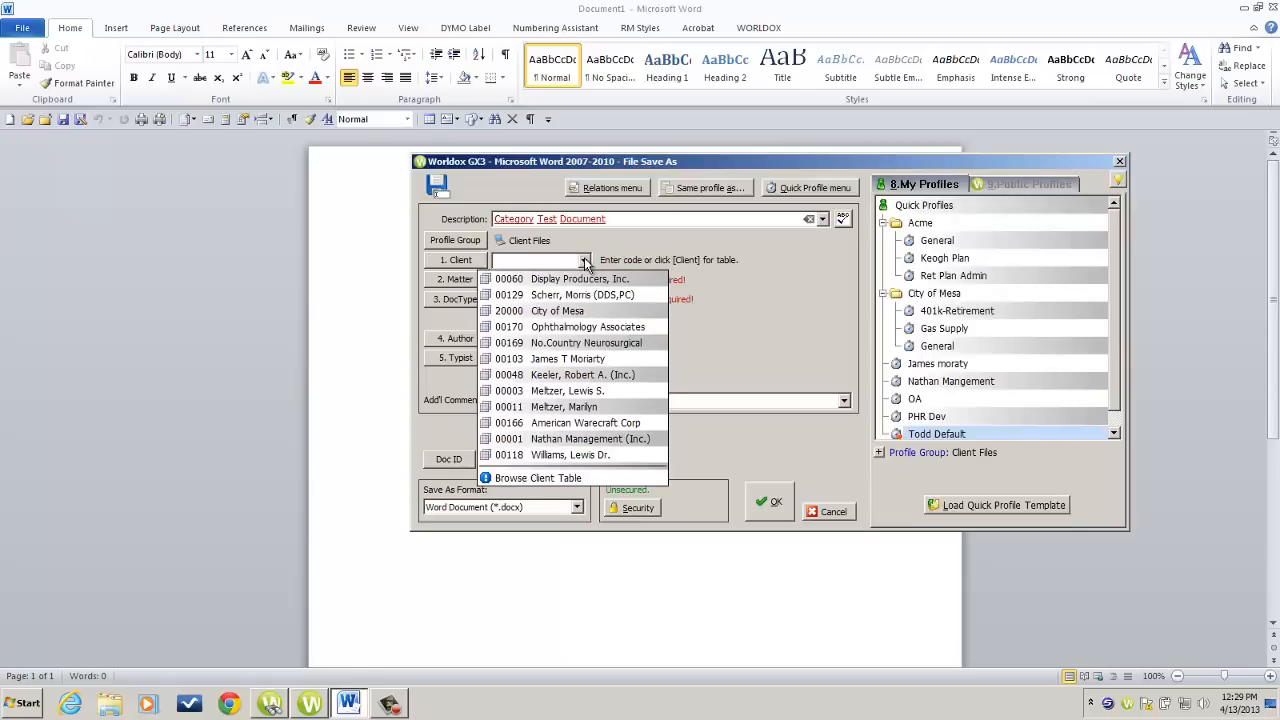
left_click(565, 311)
left_click(584, 280)
left_click(584, 298)
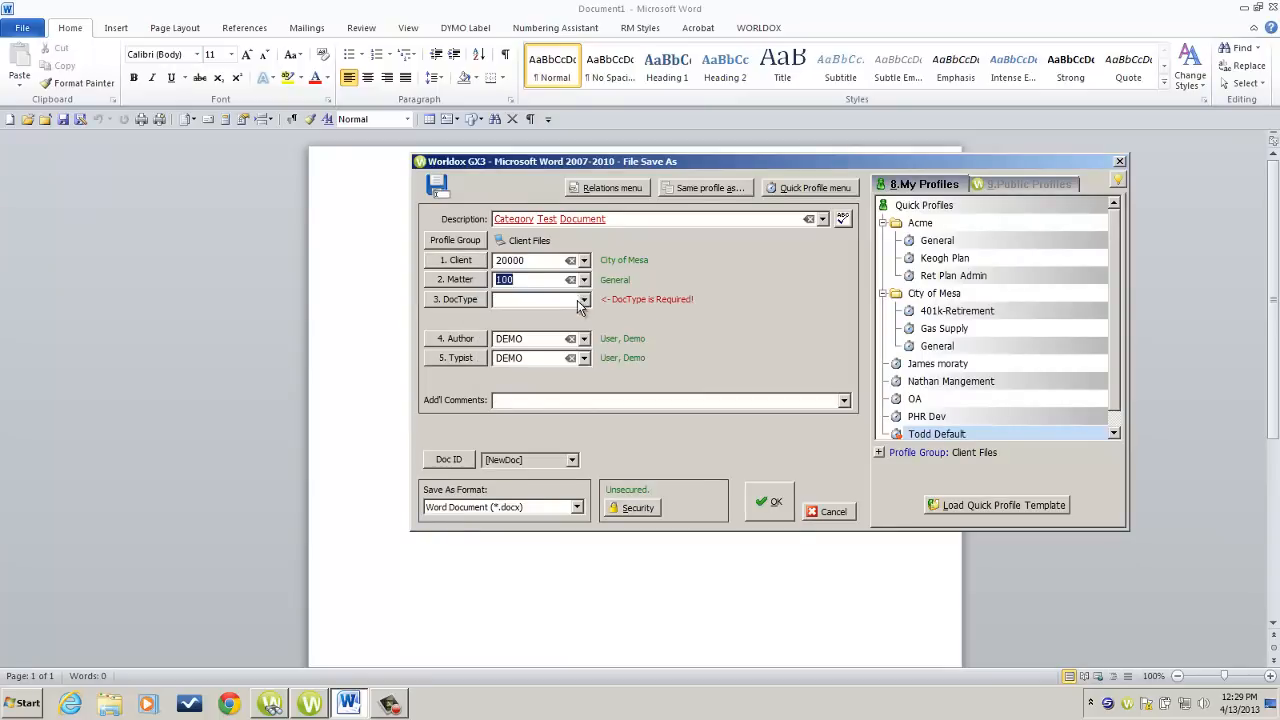
left_click(584, 300)
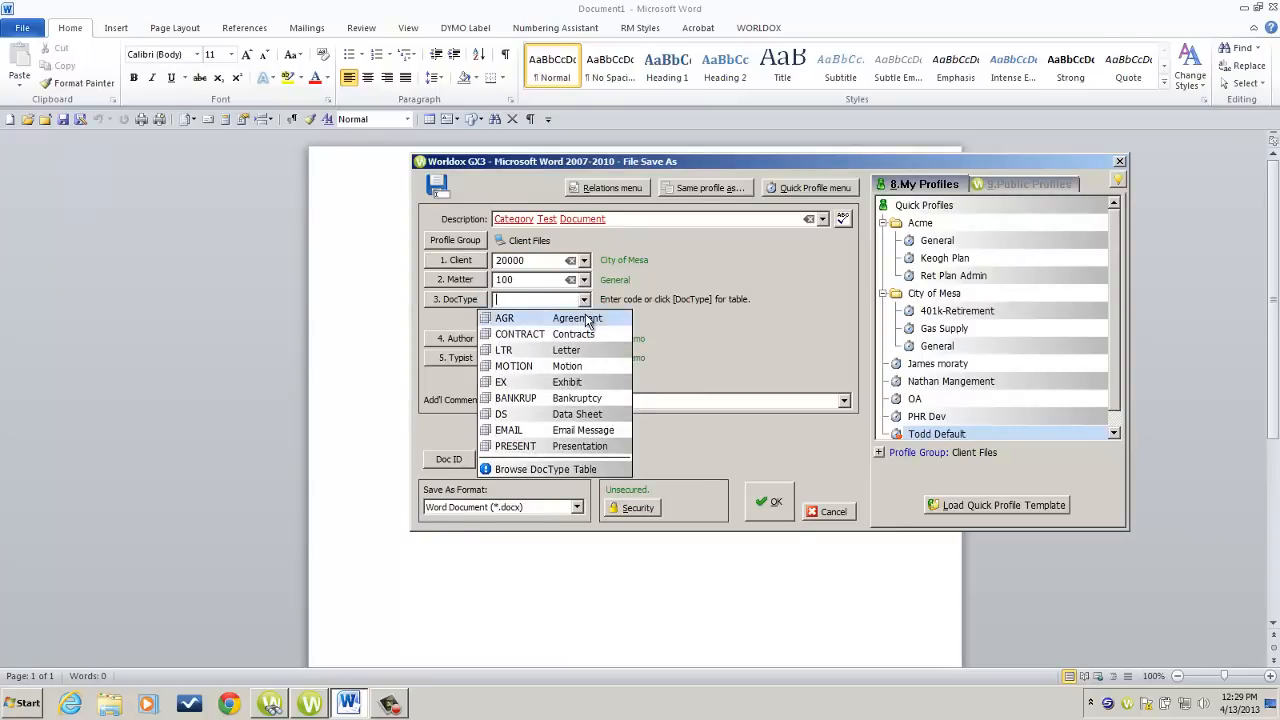
left_click(585, 318)
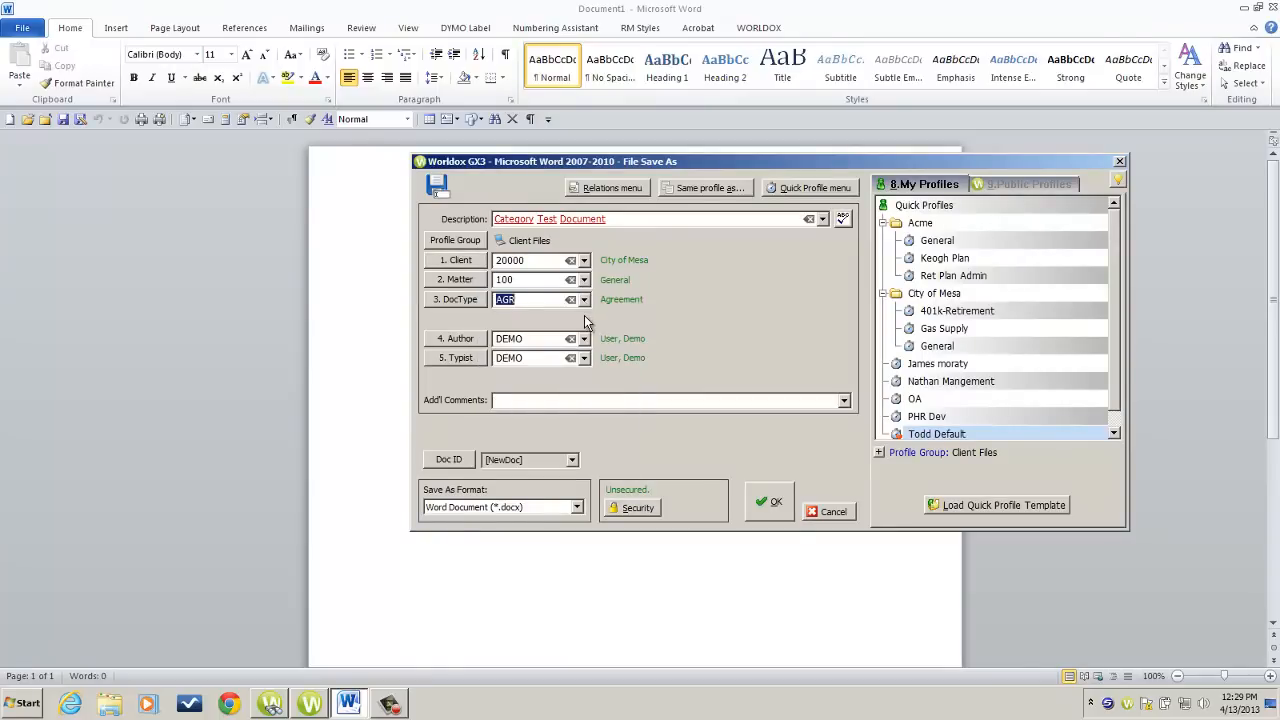
- Accept the document profile, assign the public category Draft in Select Categories, and complete the save
left_click(776, 515)
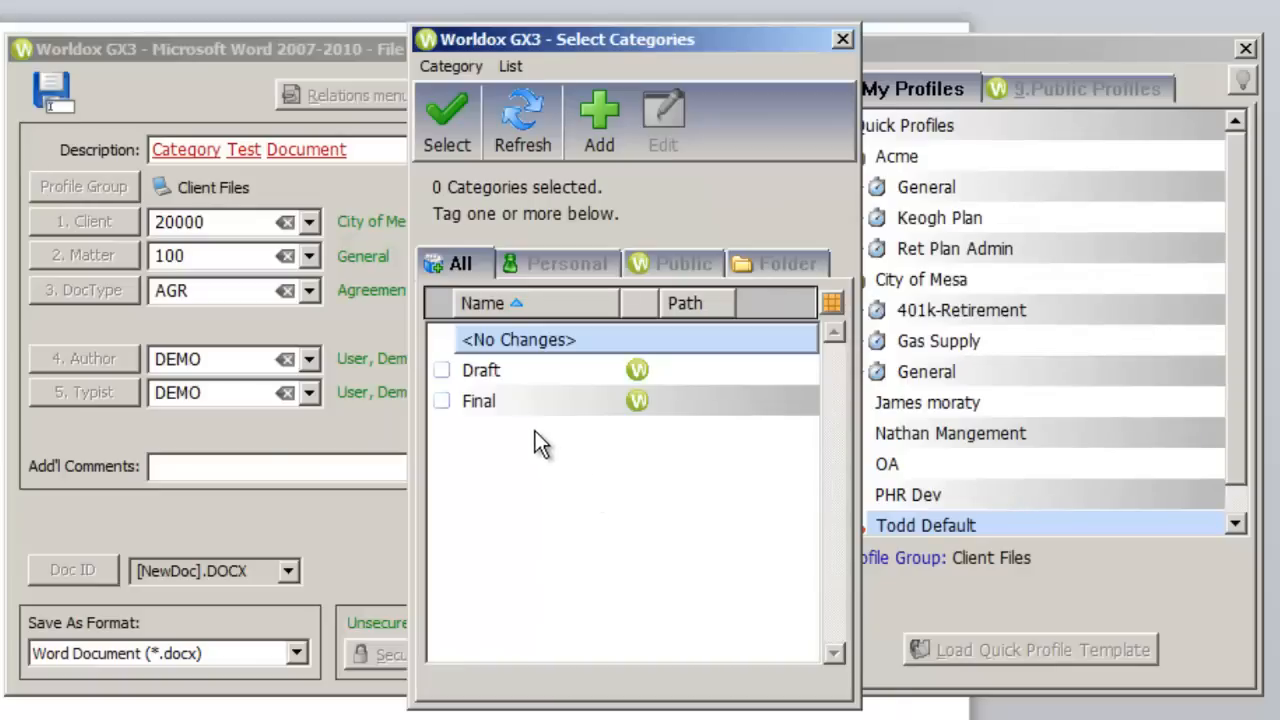
left_click(442, 372)
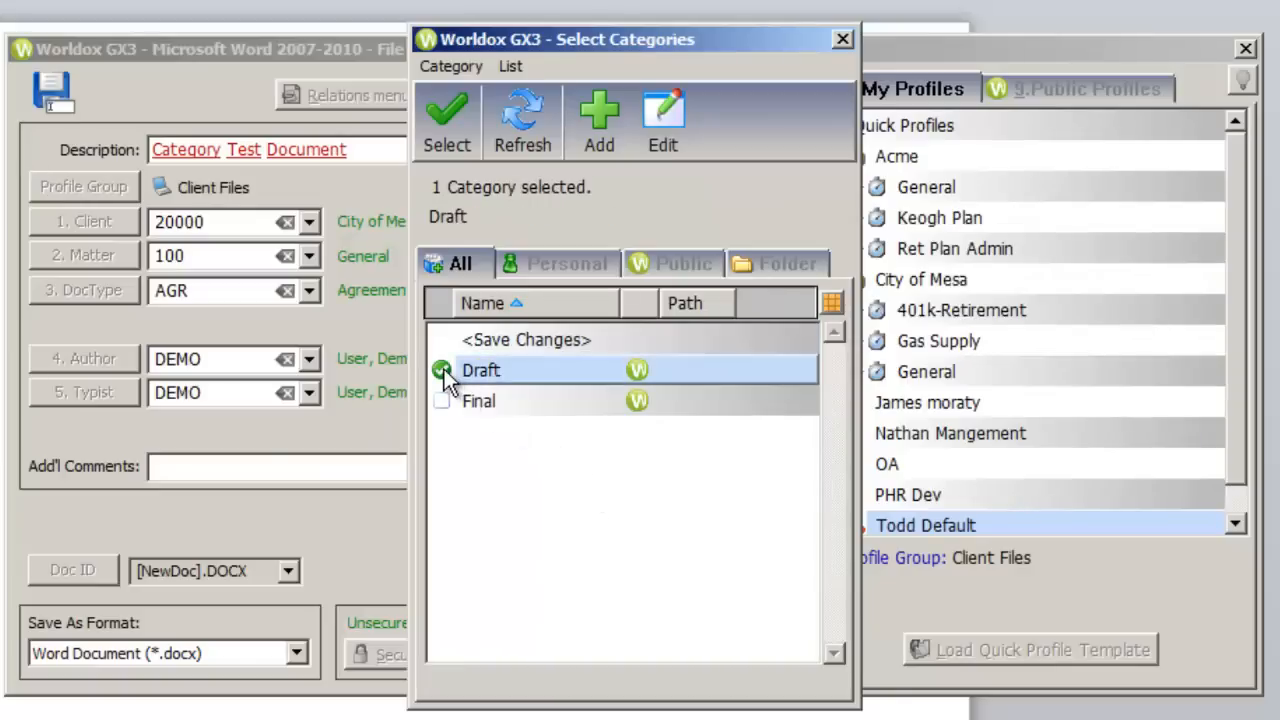
left_click(442, 150)
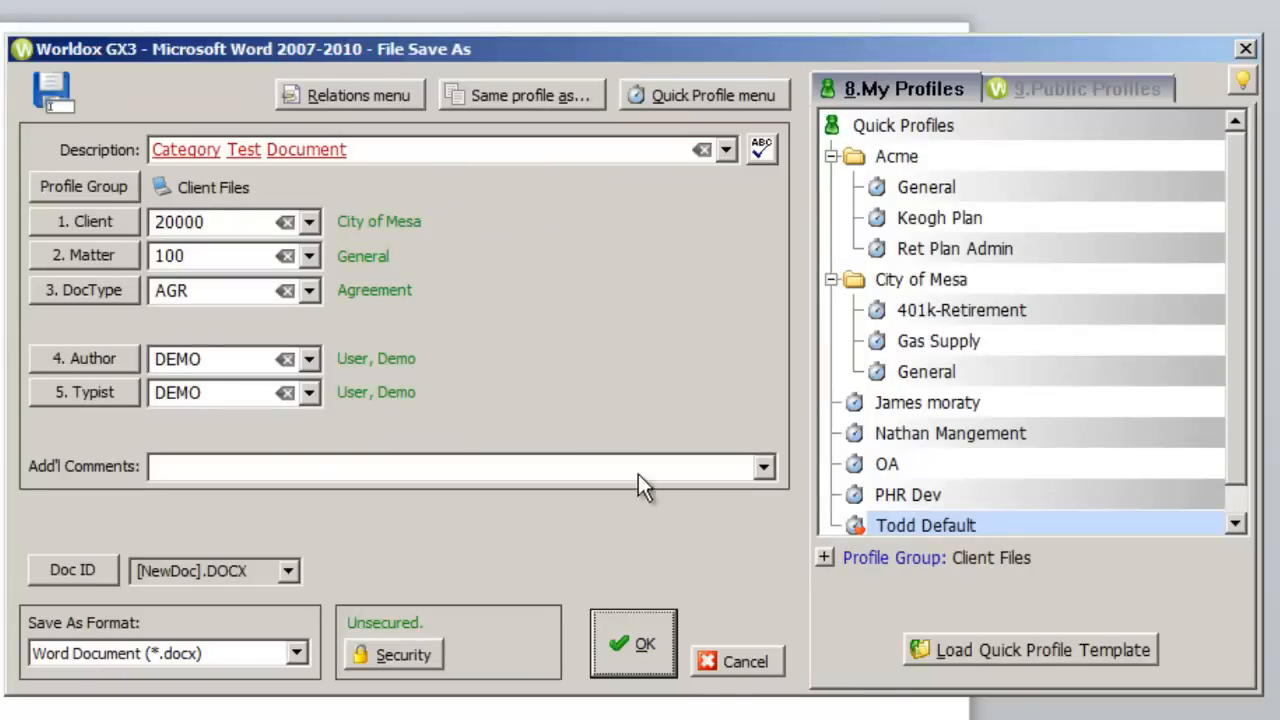
left_click(645, 672)
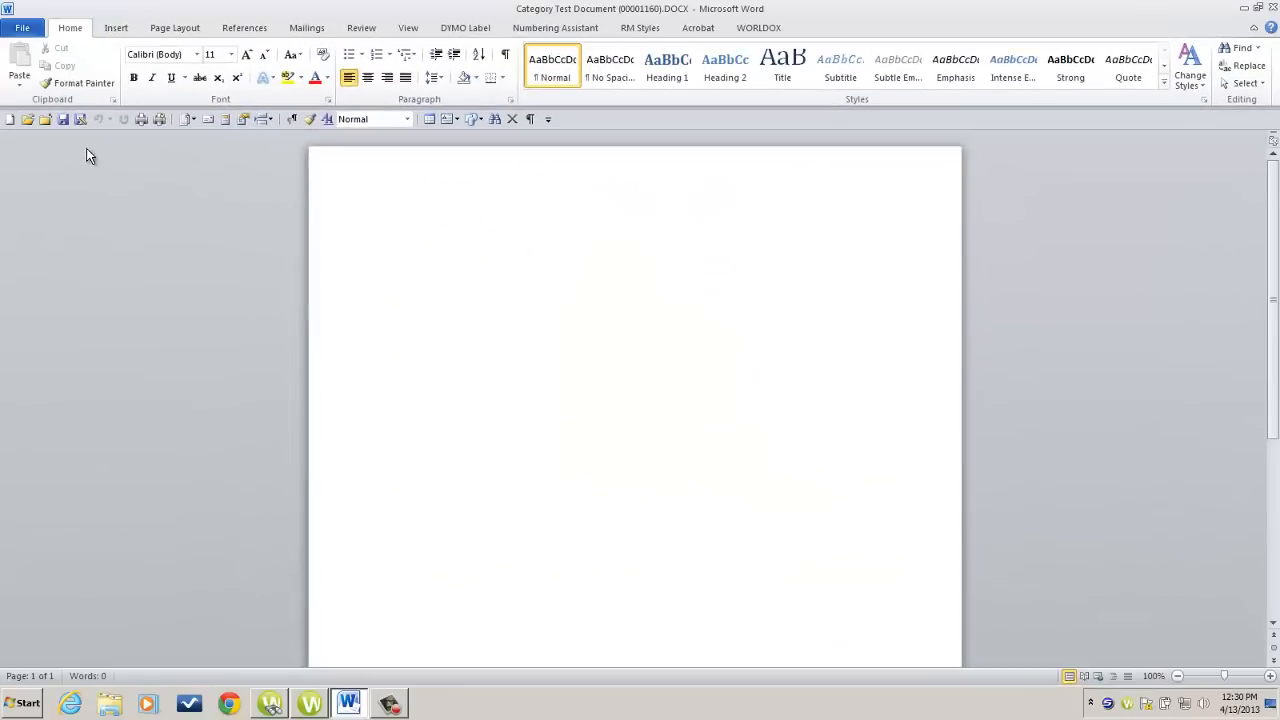
- Close the saved document and open the City of Mesa - General file list in Worldox
left_click(51, 122)
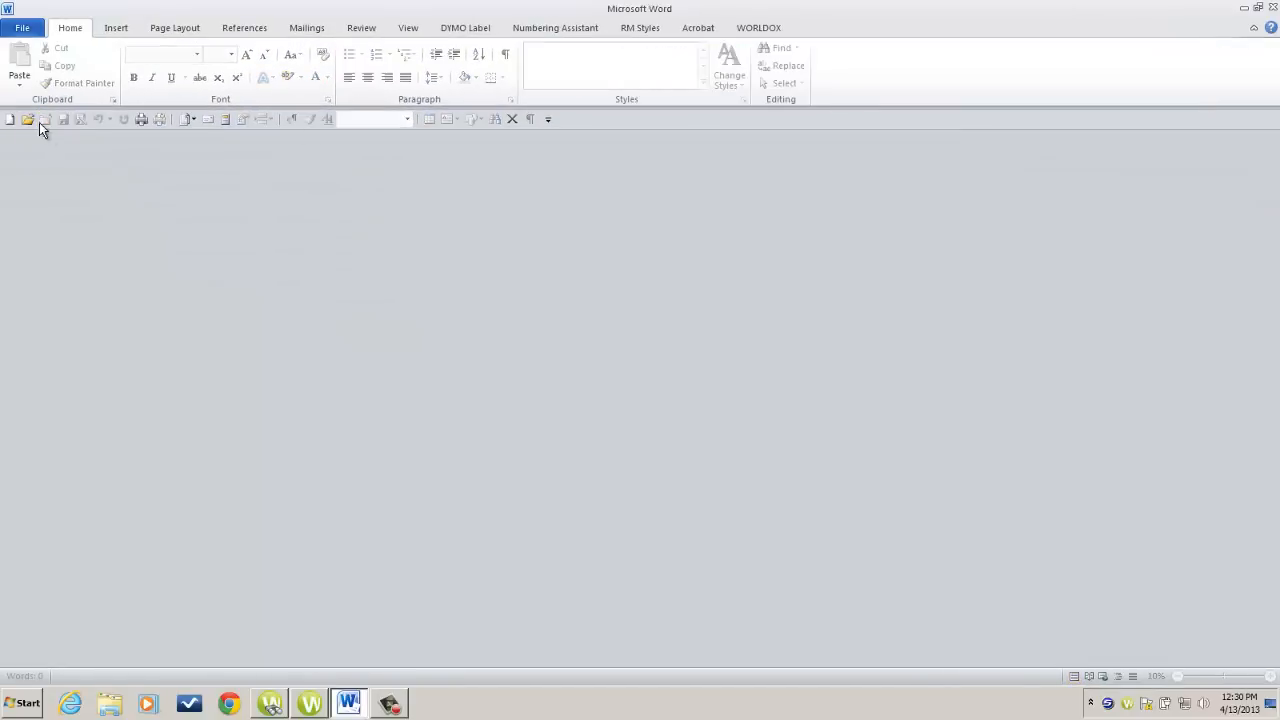
left_click(27, 122)
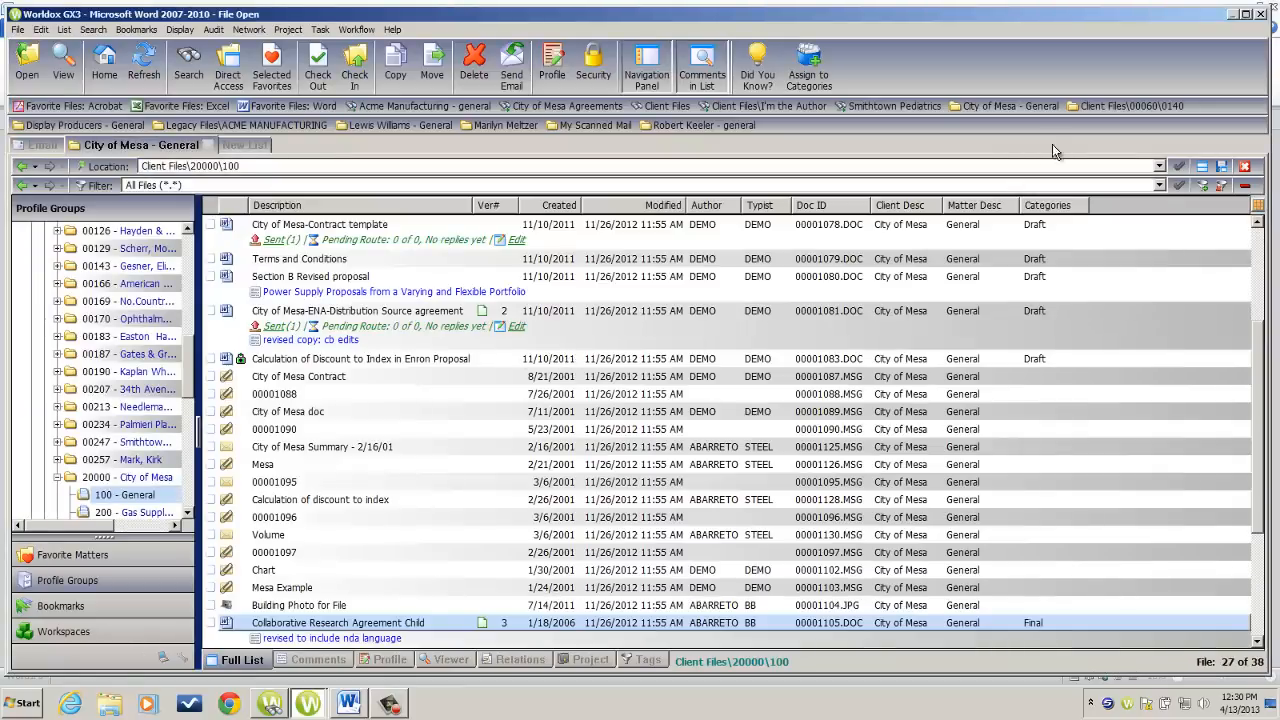
left_click(1017, 113)
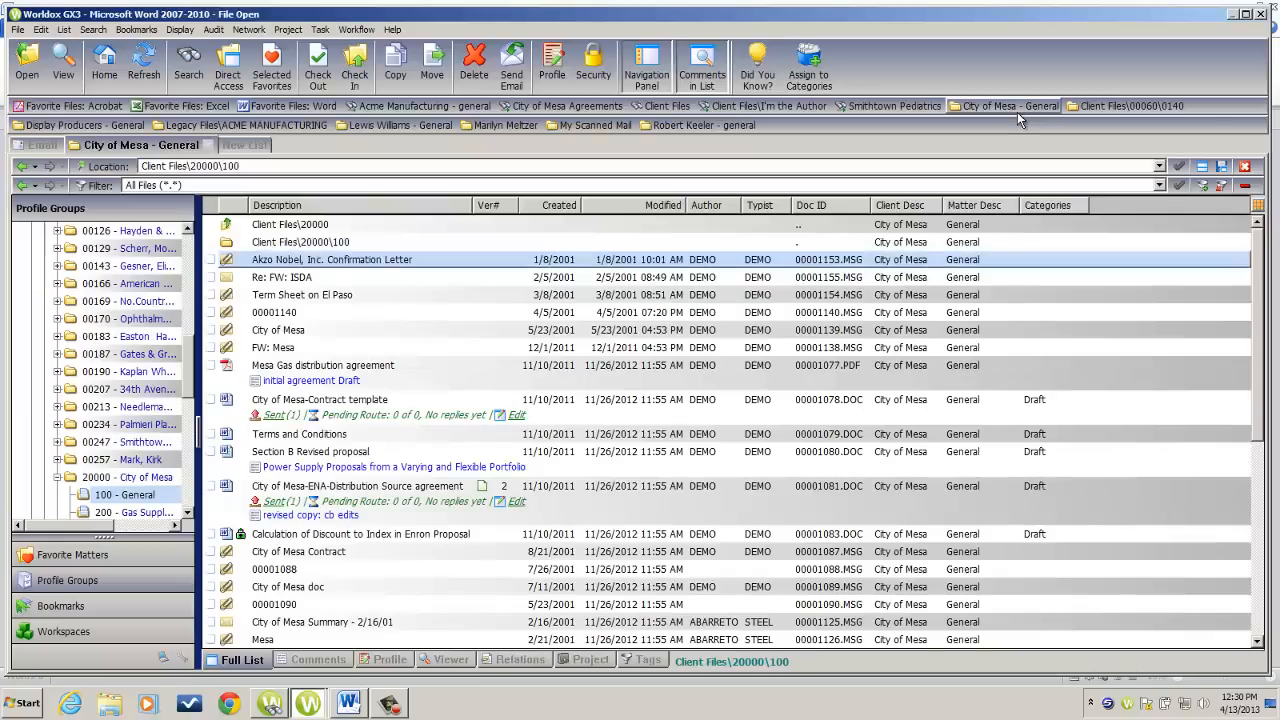
- Filter the City of Mesa - General list by the type tags *.DOC and *.DOCX, and review the files' categories
left_click(645, 660)
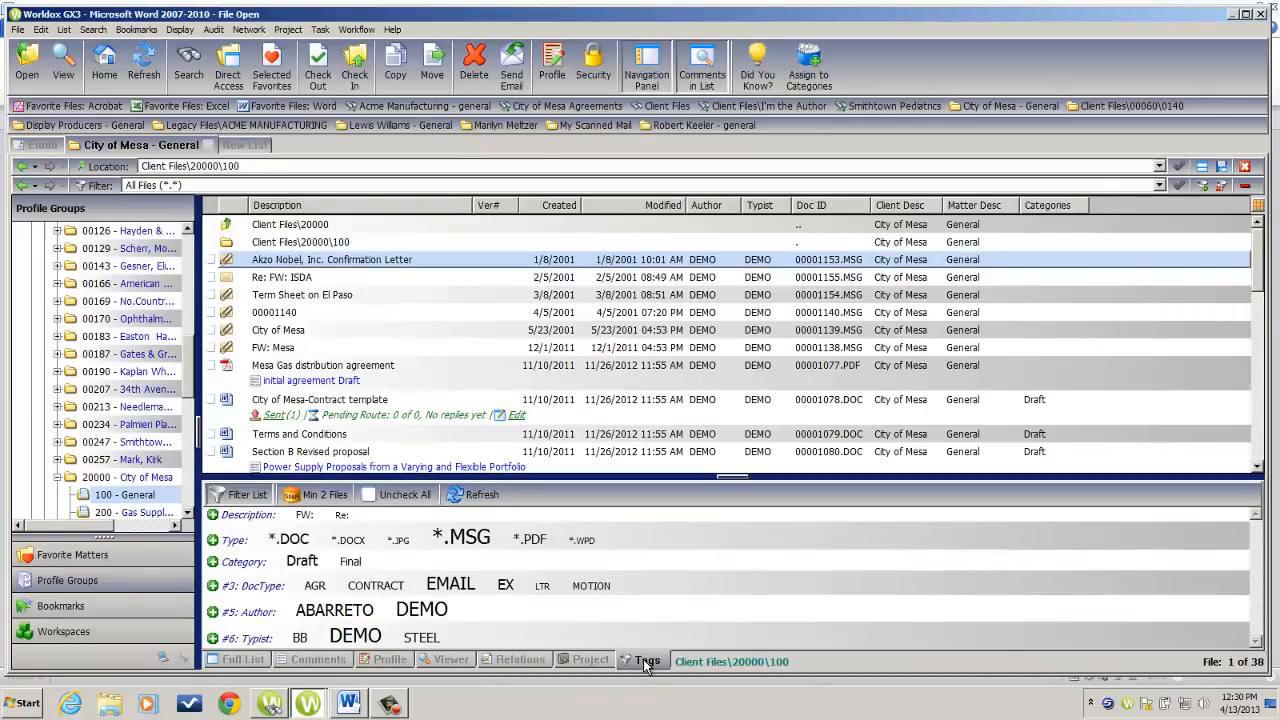
left_click(272, 542)
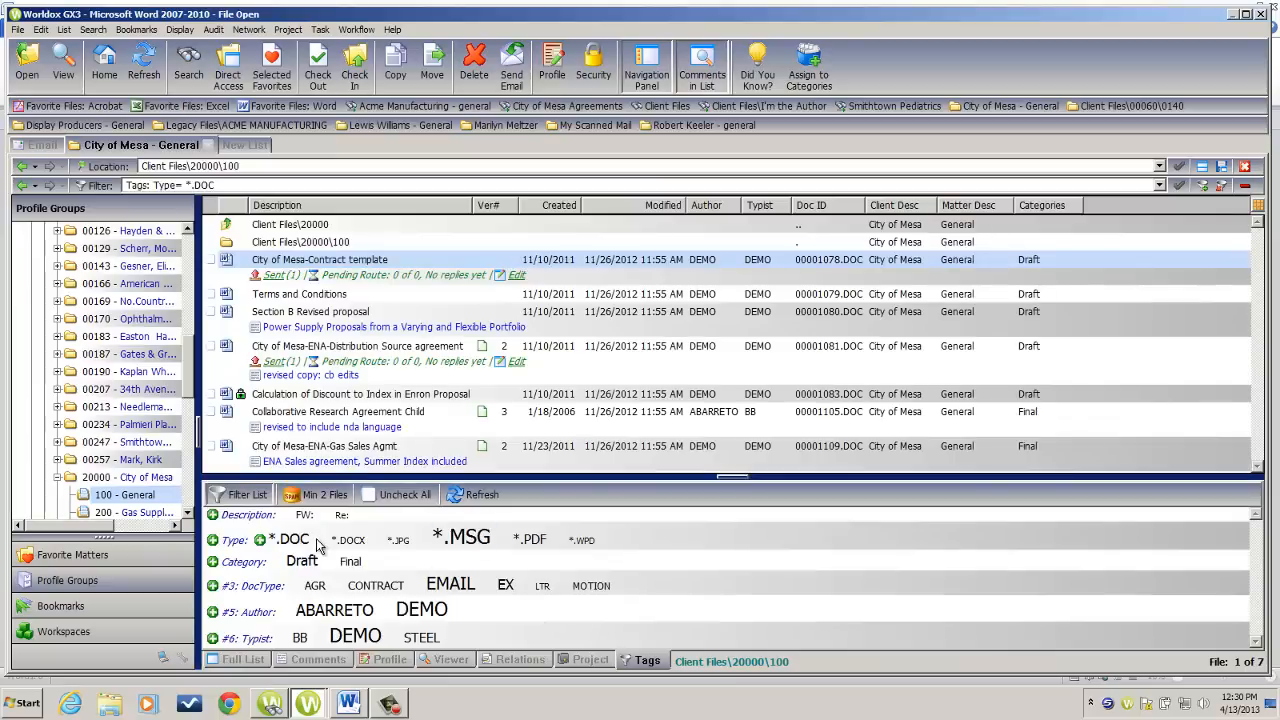
left_click(323, 540)
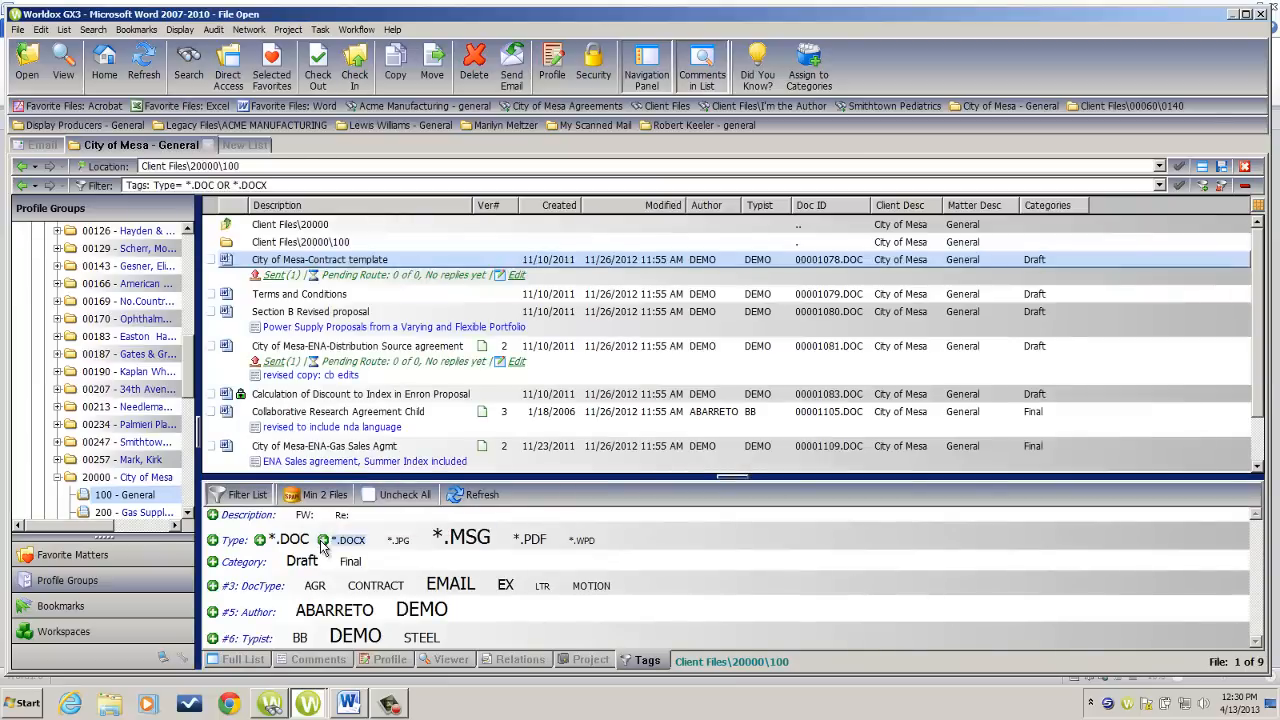
scroll(1260, 441, "down", 1)
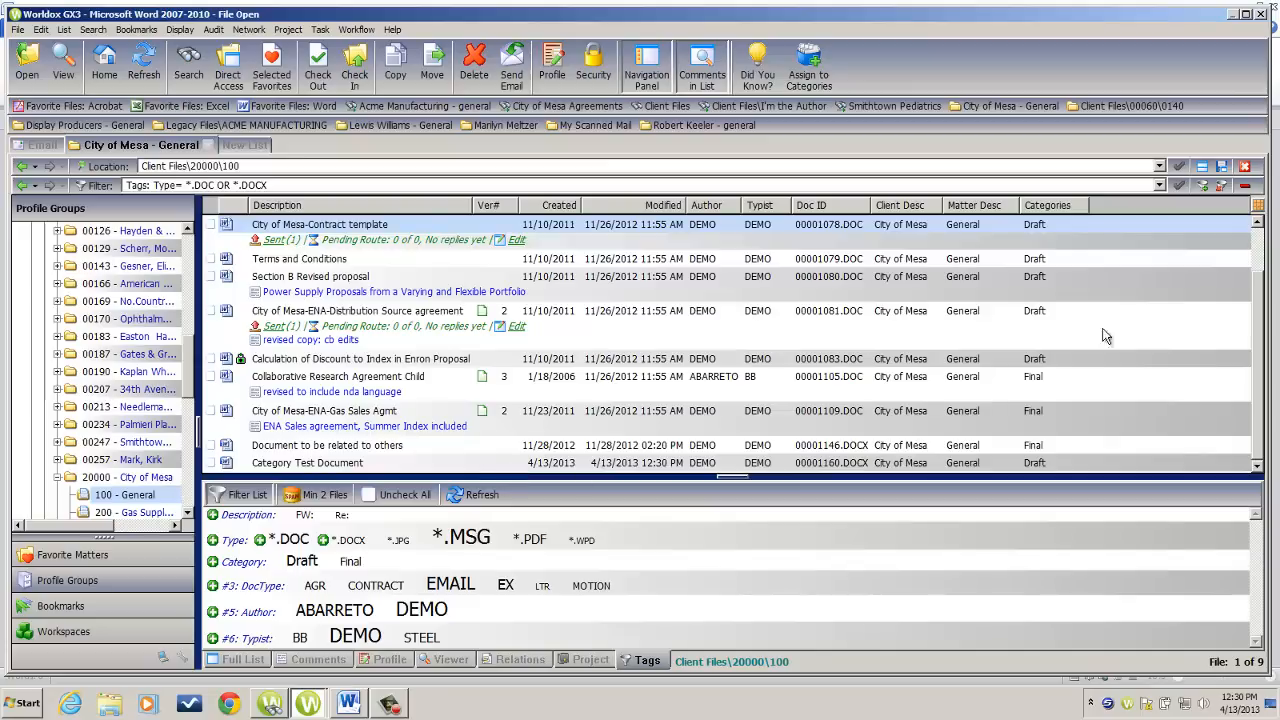
scroll(1258, 340, "up", 1)
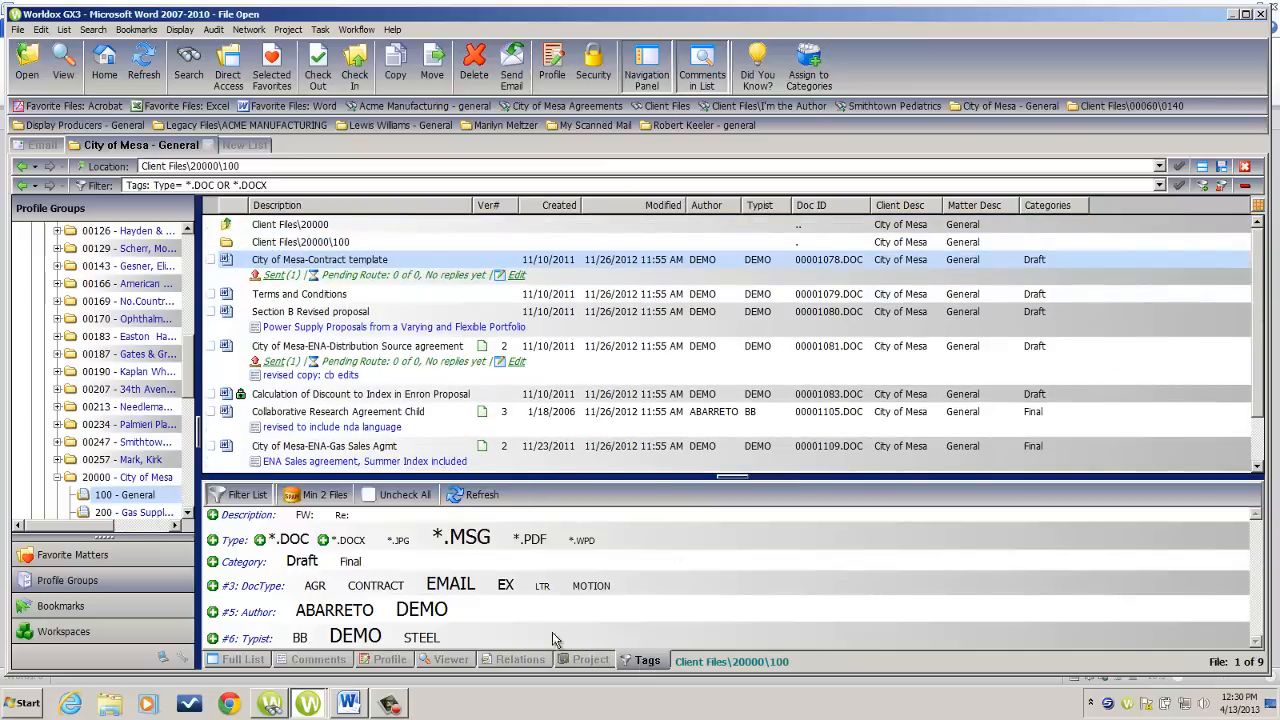
- Filter the Word files by the category tag Draft, and replace it with the category tag Final
left_click(302, 561)
left_click(300, 562)
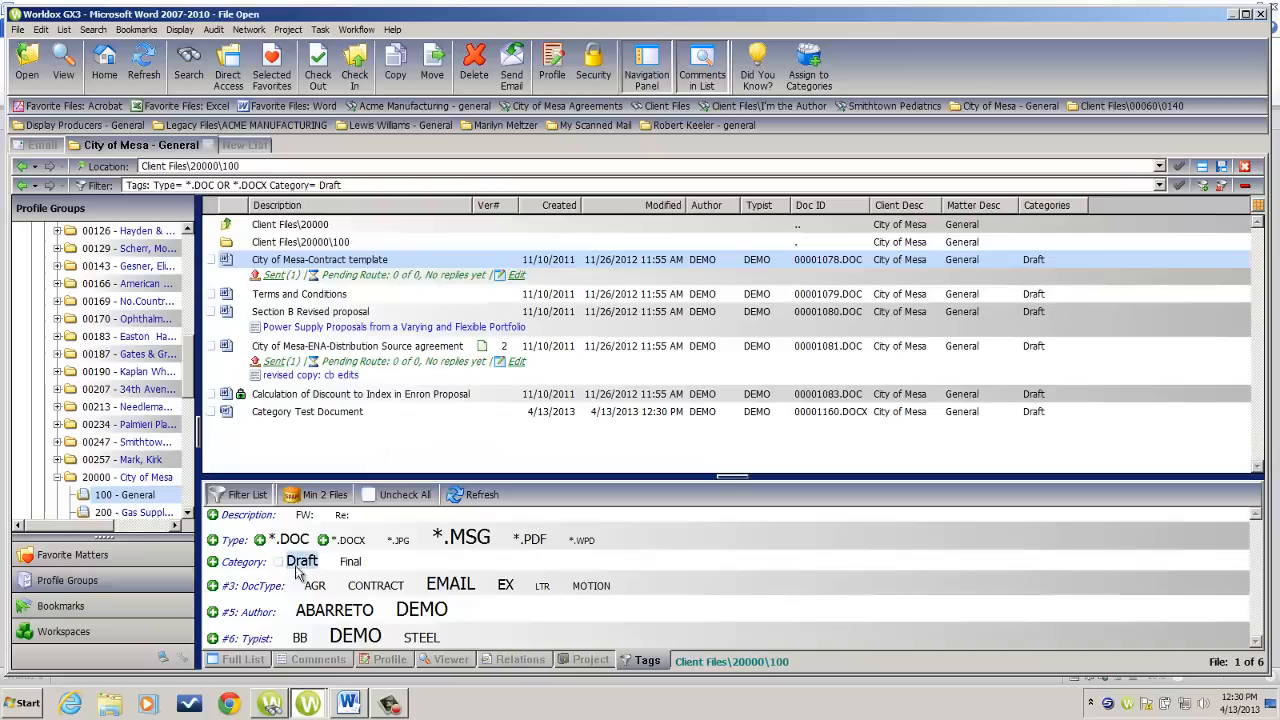
left_click(348, 562)
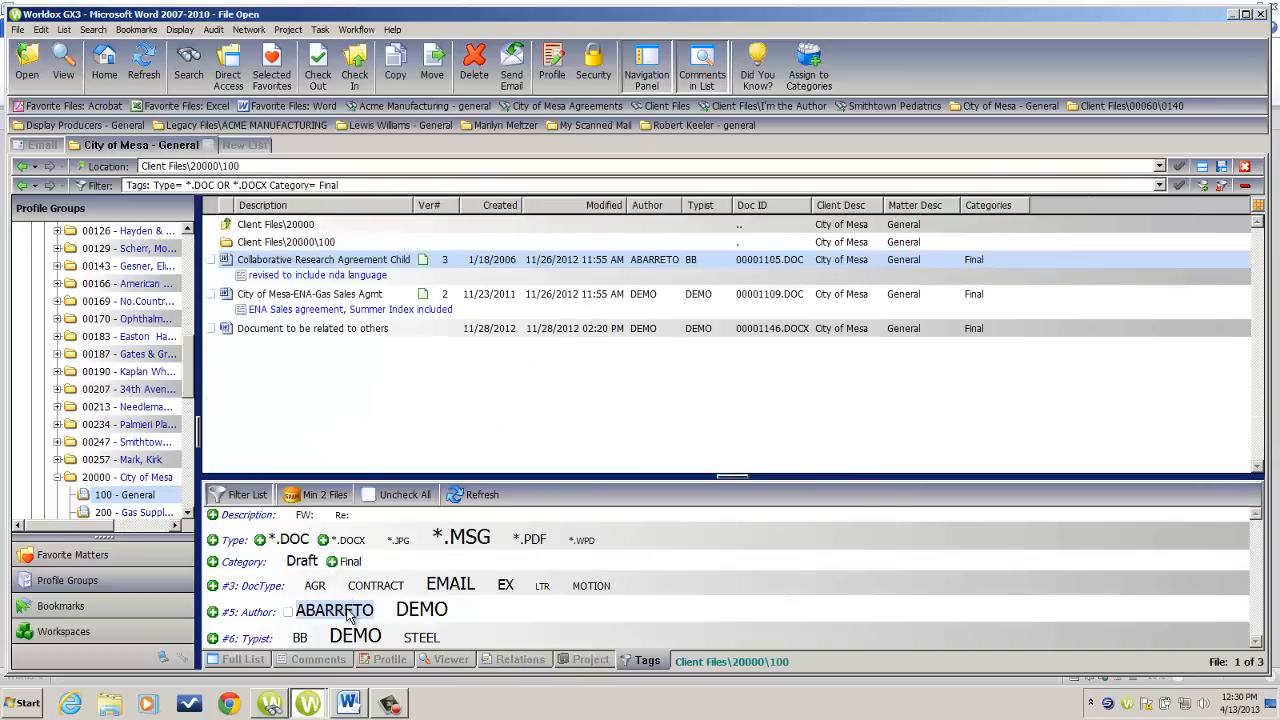